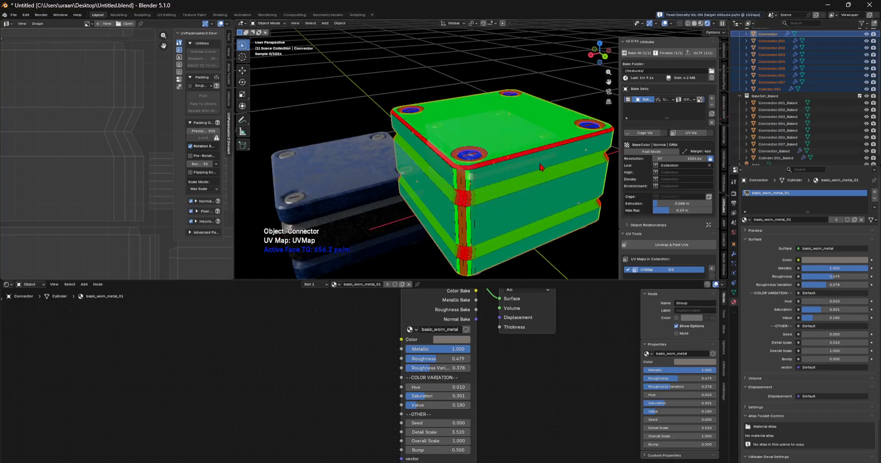
- Set the target texel density to 300 px/m and refresh the density visualization
{"action": "scroll", "coordinate": [668, 128], "scroll_direction": "down", "scroll_amount": 10}
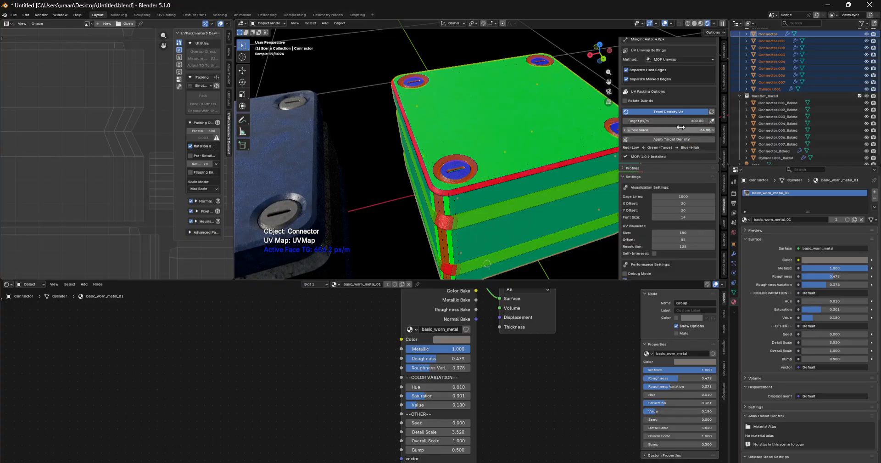
{"action": "left_click", "coordinate": [673, 119]}
{"action": "type", "text": "300"}
{"action": "key", "text": "Return"}
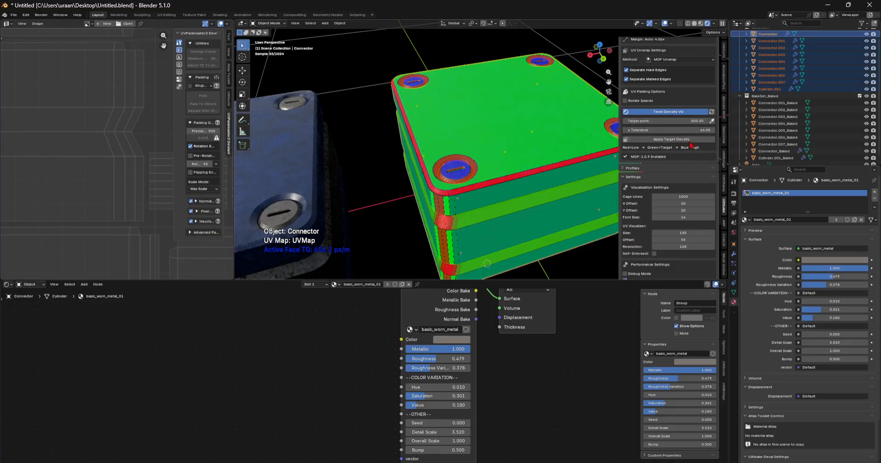
{"action": "left_click", "coordinate": [712, 114]}
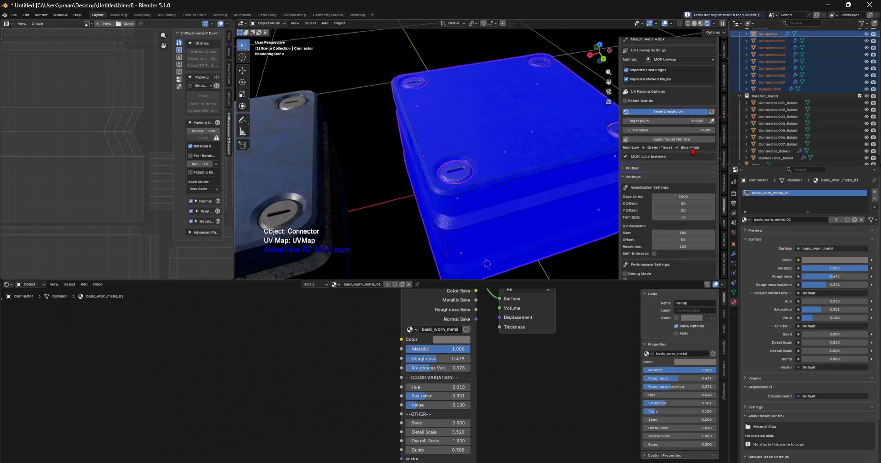
- Set the target texel density to 900 px/m and refresh the density visualization
{"action": "left_click", "coordinate": [677, 121]}
{"action": "type", "text": "900"}
{"action": "key", "text": "Return"}
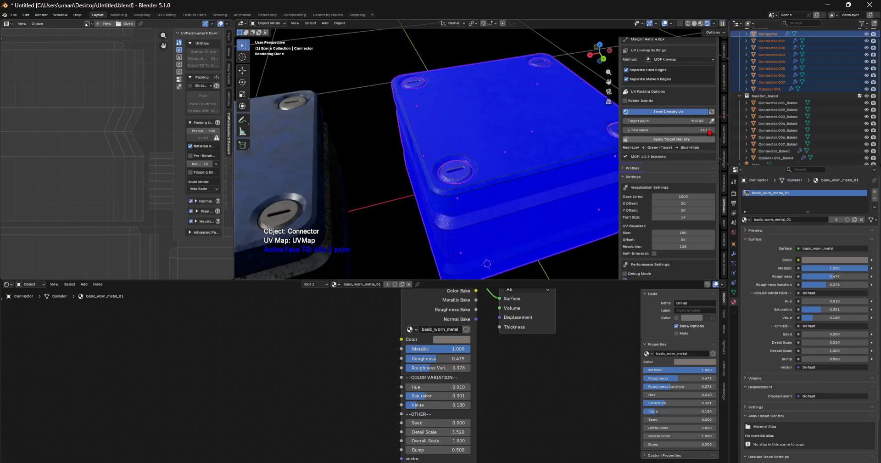
{"action": "left_click", "coordinate": [712, 112]}
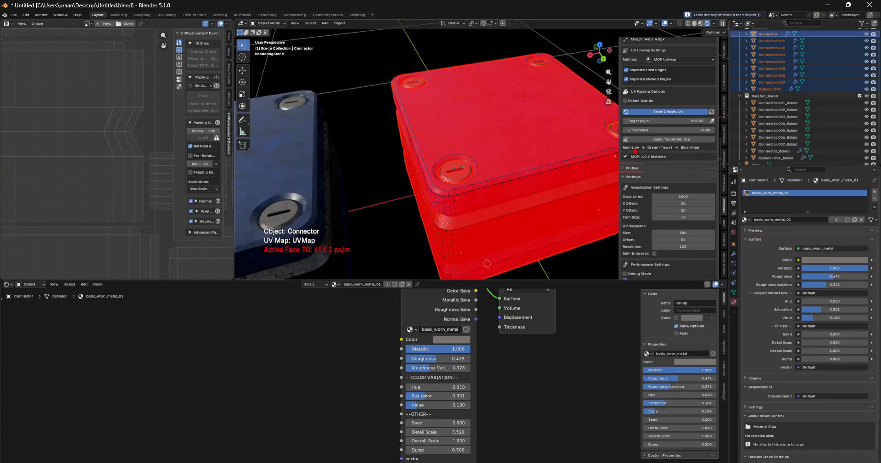
- Set the target texel density to 600 px/m and refresh the density visualization
{"action": "left_click", "coordinate": [668, 122]}
{"action": "type", "text": "600"}
{"action": "key", "text": "Return"}
{"action": "left_click", "coordinate": [712, 111]}
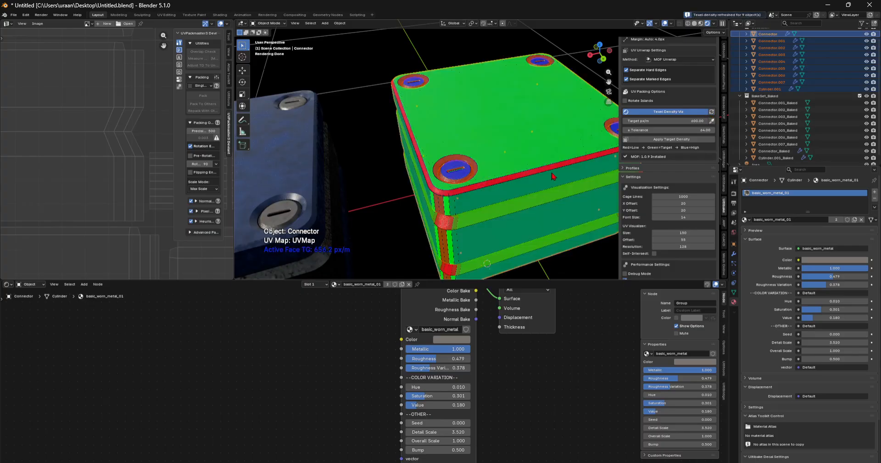
- Select the baked blue box, frame it, and display its BakeSet_BaseColor.png texture through a brief switch into Edit Mode
{"action": "scroll", "coordinate": [505, 137], "scroll_direction": "down", "scroll_amount": 4}
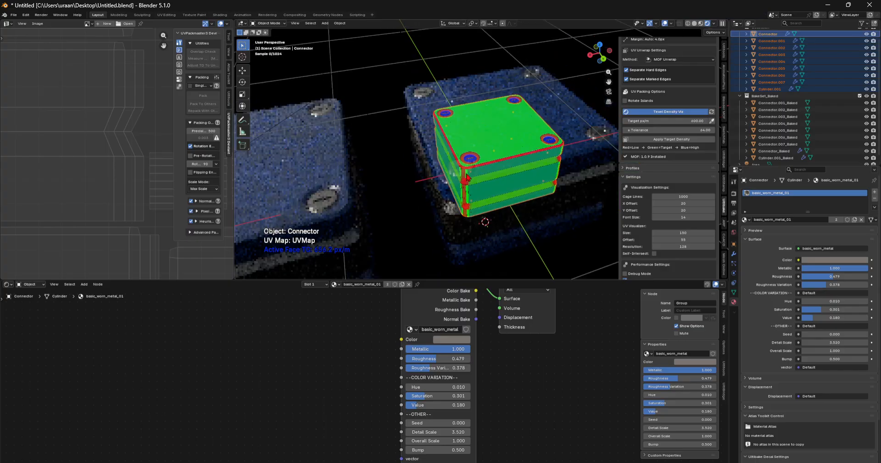
{"action": "left_click", "coordinate": [356, 166]}
{"action": "scroll", "coordinate": [353, 165], "scroll_direction": "up", "scroll_amount": 4}
{"action": "key", "text": "KP_Decimal"}
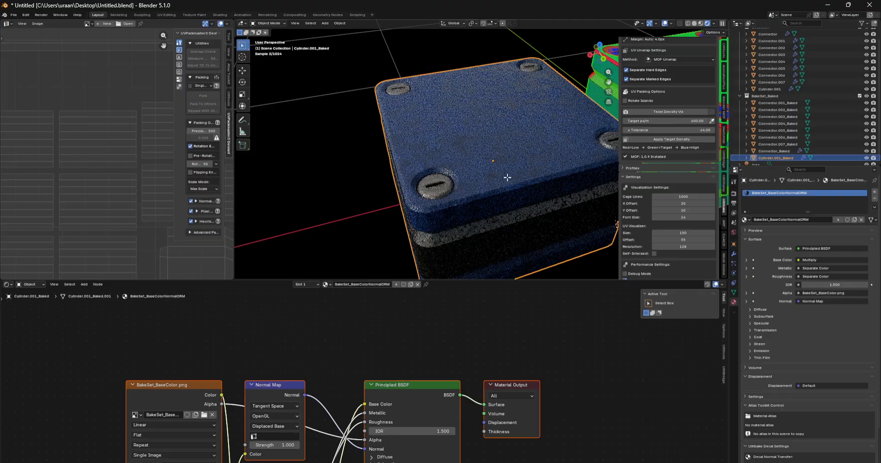
{"action": "key", "text": "Tab"}
{"action": "key", "text": "Tab"}
{"action": "scroll", "coordinate": [495, 172], "scroll_direction": "up", "scroll_amount": 4}
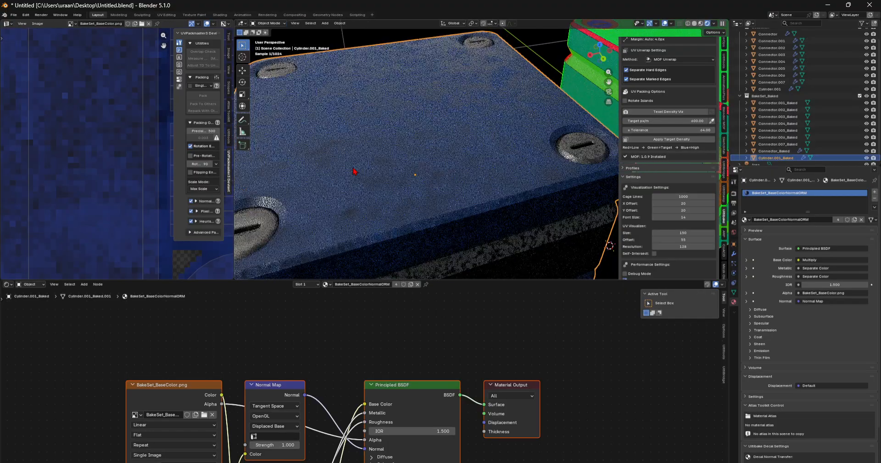
- Examine the UV islands on the base color texture and the texture detail on the baked box's top and sides
{"action": "scroll", "coordinate": [128, 178], "scroll_direction": "down", "scroll_amount": 5}
{"action": "scroll", "coordinate": [127, 178], "scroll_direction": "up", "scroll_amount": 4}
{"action": "middle_click_drag", "start_coordinate": [169, 204], "coordinate": [129, 189]}
{"action": "scroll", "coordinate": [129, 189], "scroll_direction": "up", "scroll_amount": 2}
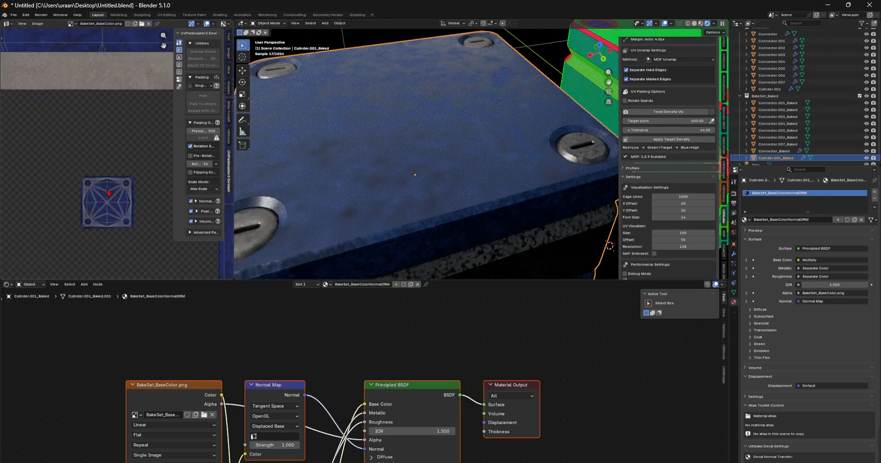
{"action": "scroll", "coordinate": [119, 222], "scroll_direction": "up", "scroll_amount": 1}
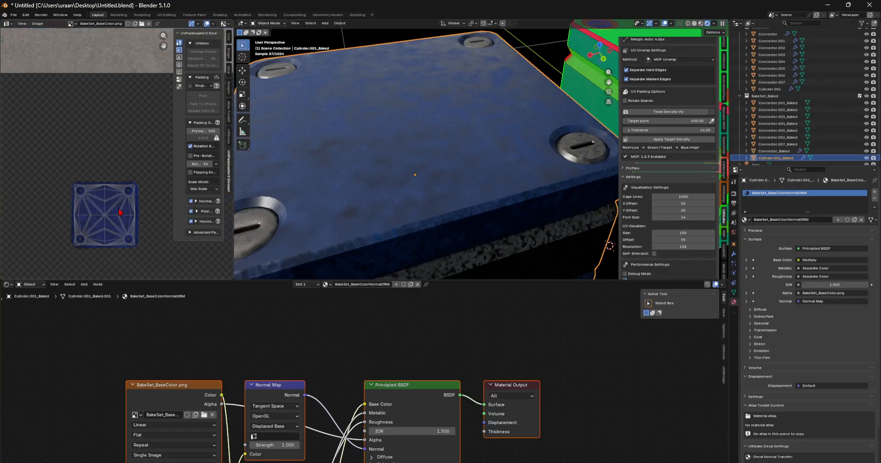
{"action": "scroll", "coordinate": [118, 209], "scroll_direction": "down", "scroll_amount": 4}
{"action": "scroll", "coordinate": [419, 191], "scroll_direction": "down", "scroll_amount": 4}
{"action": "middle_click_drag", "start_coordinate": [419, 191], "coordinate": [435, 178]}
{"action": "scroll", "coordinate": [434, 178], "scroll_direction": "up", "scroll_amount": 3}
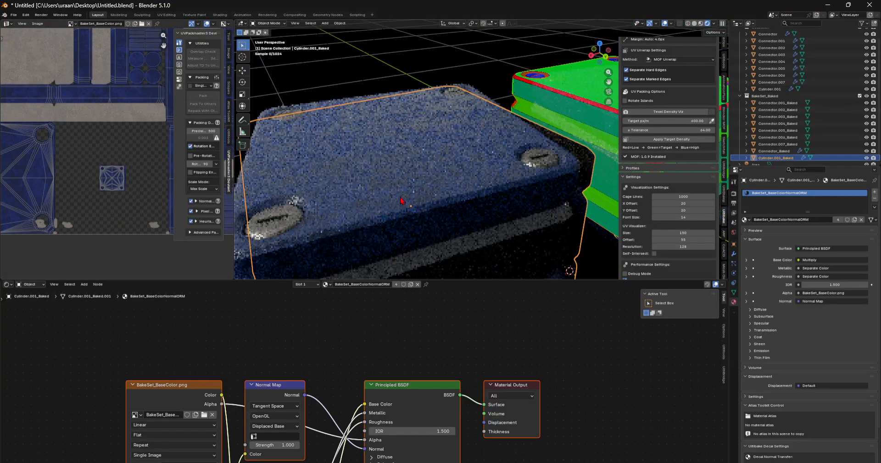
{"action": "middle_click_drag", "start_coordinate": [400, 201], "coordinate": [438, 137]}
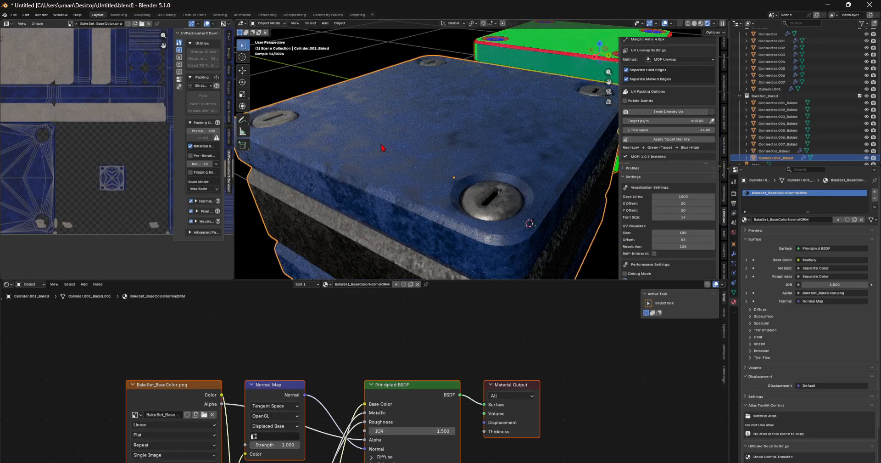
{"action": "middle_click_drag", "start_coordinate": [437, 169], "coordinate": [450, 158]}
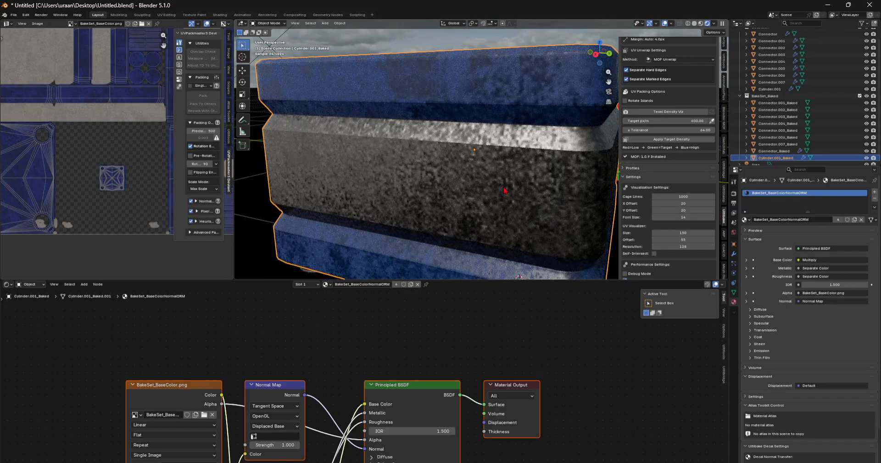
{"action": "scroll", "coordinate": [97, 139], "scroll_direction": "down", "scroll_amount": 5}
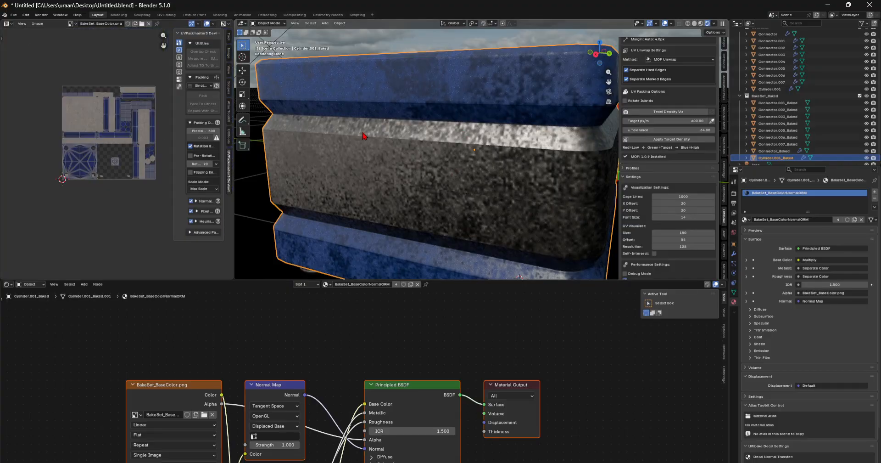
- Select individual rim faces of the original Cylinder.001 box in Edit Mode to read their texel density
{"action": "scroll", "coordinate": [453, 137], "scroll_direction": "down", "scroll_amount": 6}
{"action": "middle_click_drag", "start_coordinate": [453, 137], "coordinate": [491, 181]}
{"action": "left_click", "coordinate": [472, 152]}
{"action": "scroll", "coordinate": [472, 152], "scroll_direction": "up", "scroll_amount": 3}
{"action": "key", "text": "Tab"}
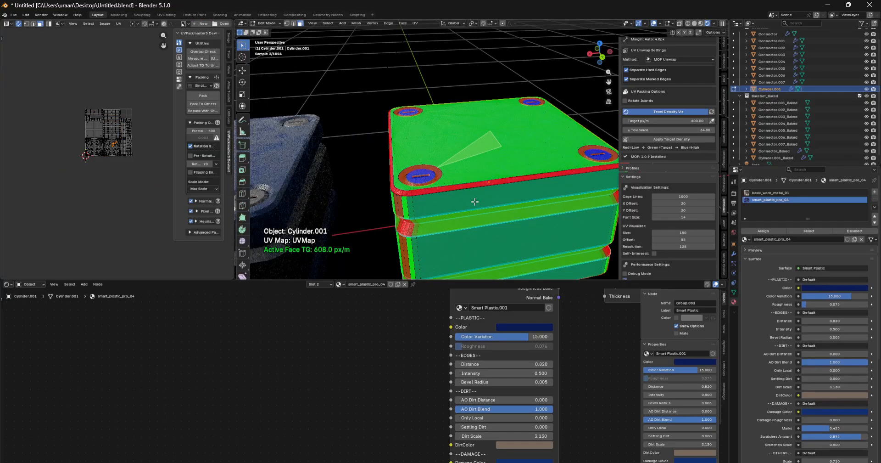
{"action": "left_click", "coordinate": [474, 183], "text": "alt"}
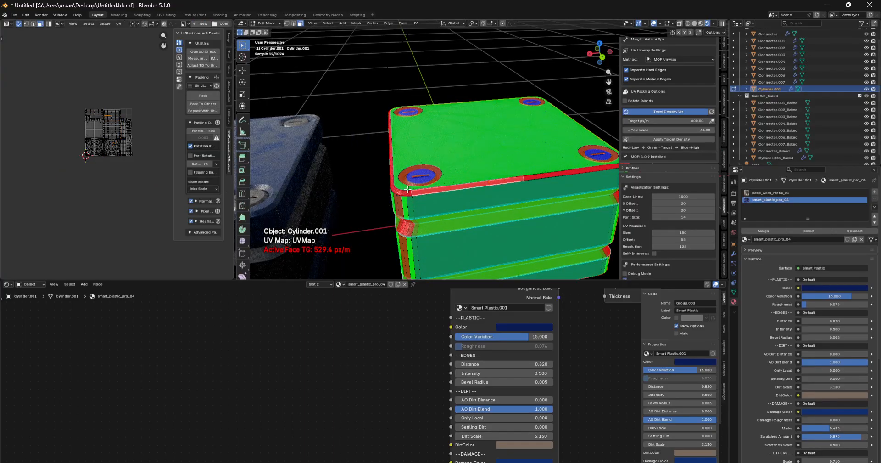
{"action": "left_click", "coordinate": [407, 191]}
{"action": "left_click", "coordinate": [400, 193]}
- Set the texel density tolerance to 128 and refresh the density visualization
{"action": "scroll", "coordinate": [752, 207], "scroll_direction": "down", "scroll_amount": 2}
{"action": "scroll", "coordinate": [700, 209], "scroll_direction": "down", "scroll_amount": 7}
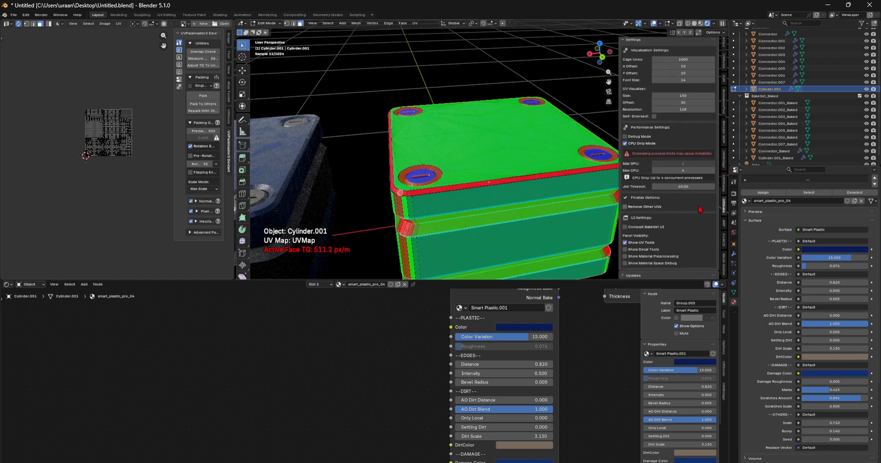
{"action": "scroll", "coordinate": [701, 209], "scroll_direction": "up", "scroll_amount": 8}
{"action": "left_click", "coordinate": [680, 160]}
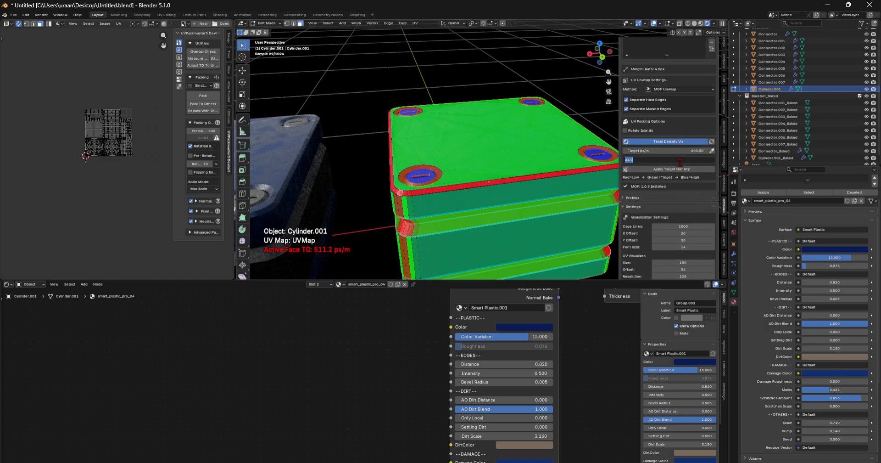
{"action": "type", "text": "128"}
{"action": "key", "text": "Return"}
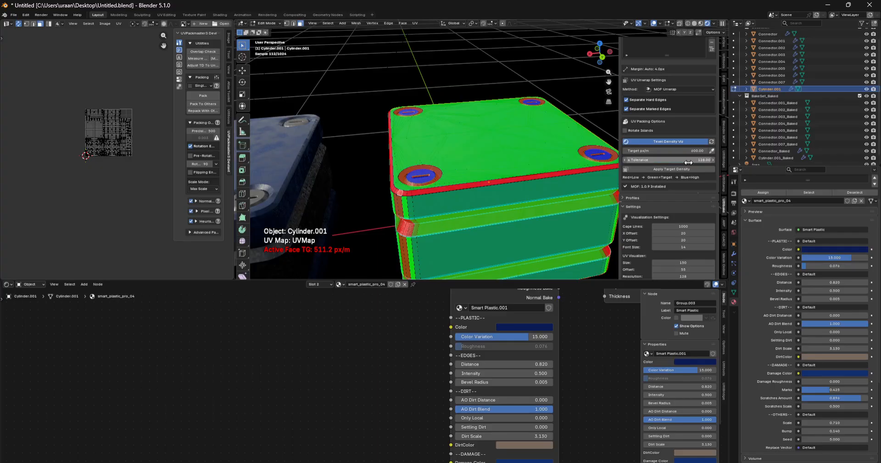
{"action": "left_click", "coordinate": [711, 141]}
- Select faces around the notched corner of the original box in Edit Mode to check their texel density, and return to Object Mode
{"action": "key", "text": "Tab"}
{"action": "scroll", "coordinate": [516, 200], "scroll_direction": "down", "scroll_amount": 3}
{"action": "middle_click_drag", "start_coordinate": [494, 205], "coordinate": [499, 165]}
{"action": "scroll", "coordinate": [506, 196], "scroll_direction": "up", "scroll_amount": 2}
{"action": "scroll", "coordinate": [503, 173], "scroll_direction": "up", "scroll_amount": 2}
{"action": "key", "text": "Tab"}
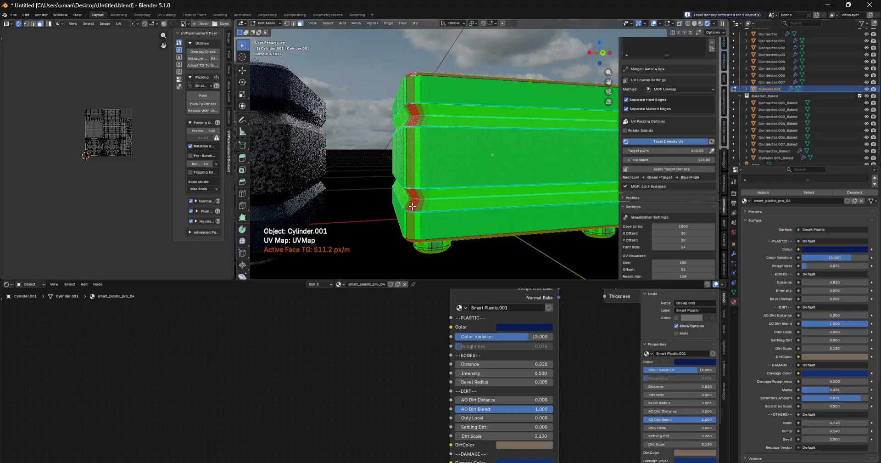
{"action": "scroll", "coordinate": [448, 192], "scroll_direction": "up", "scroll_amount": 4}
{"action": "middle_click_drag", "start_coordinate": [447, 192], "coordinate": [459, 176], "text": "shift"}
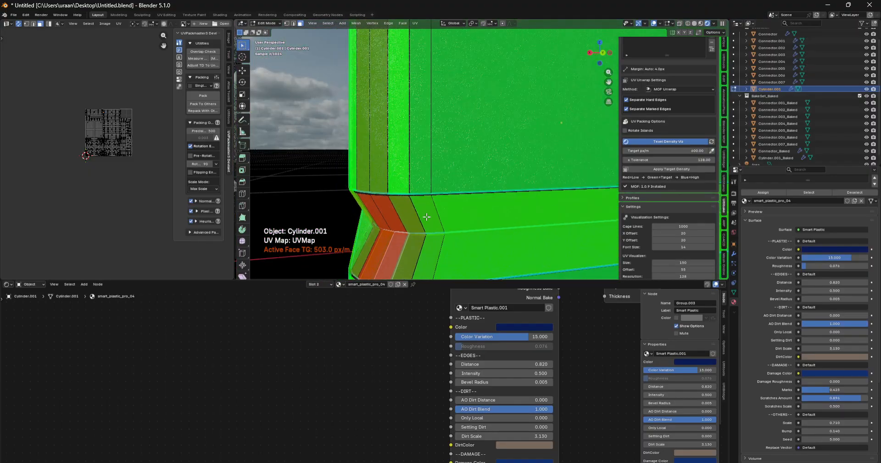
{"action": "left_click", "coordinate": [398, 210]}
{"action": "left_click", "coordinate": [379, 208]}
{"action": "scroll", "coordinate": [114, 152], "scroll_direction": "up", "scroll_amount": 4}
{"action": "scroll", "coordinate": [74, 136], "scroll_direction": "up", "scroll_amount": 6}
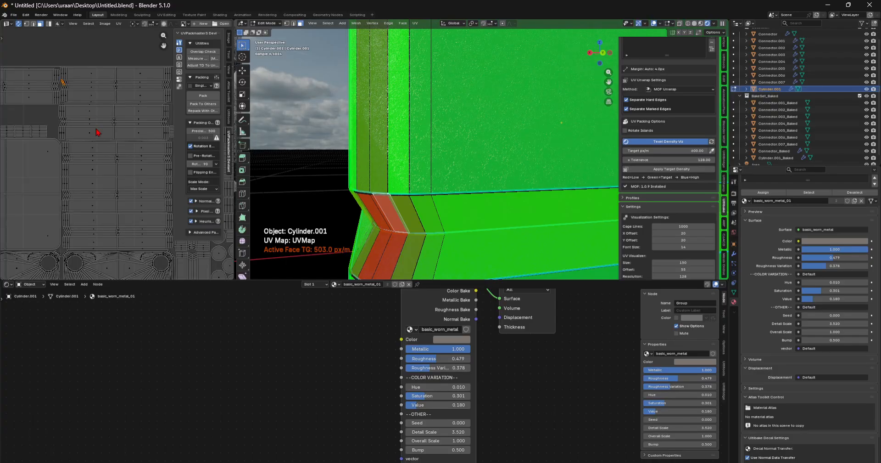
{"action": "left_click", "coordinate": [373, 253]}
{"action": "left_click", "coordinate": [369, 210]}
{"action": "scroll", "coordinate": [369, 211], "scroll_direction": "down", "scroll_amount": 6}
{"action": "key", "text": "Tab"}
- Examine the original box's density coloring from above and the baked box's side surfaces beside it
{"action": "scroll", "coordinate": [510, 191], "scroll_direction": "up", "scroll_amount": 3}
{"action": "middle_click_drag", "start_coordinate": [524, 143], "coordinate": [468, 212]}
{"action": "scroll", "coordinate": [504, 200], "scroll_direction": "down", "scroll_amount": 2}
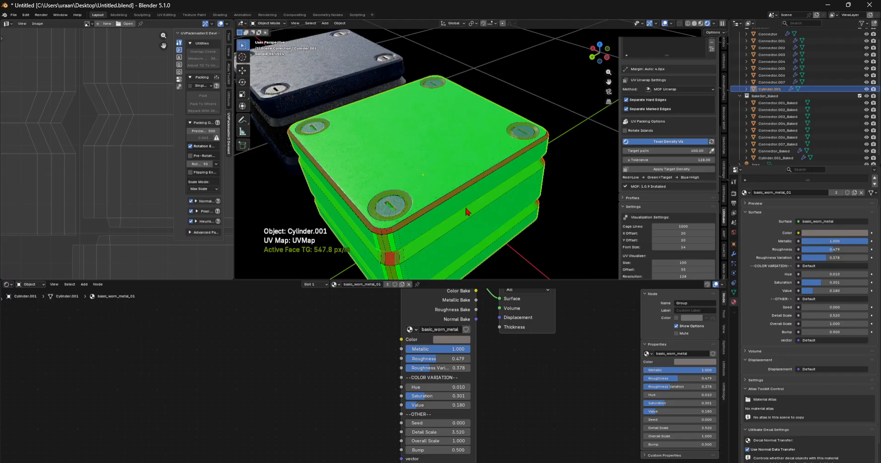
{"action": "scroll", "coordinate": [466, 209], "scroll_direction": "down", "scroll_amount": 5}
{"action": "scroll", "coordinate": [505, 171], "scroll_direction": "up", "scroll_amount": 5}
{"action": "middle_click_drag", "start_coordinate": [466, 234], "coordinate": [530, 160]}
{"action": "scroll", "coordinate": [492, 174], "scroll_direction": "down", "scroll_amount": 4}
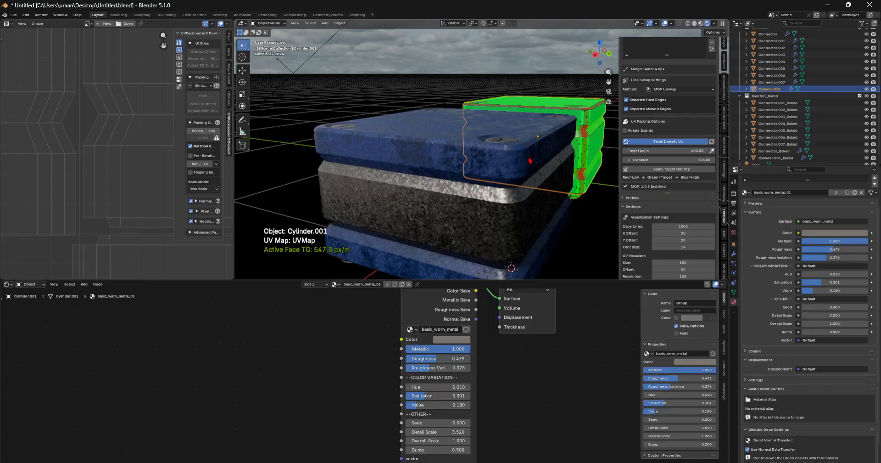
{"action": "middle_click_drag", "start_coordinate": [528, 163], "coordinate": [544, 180]}
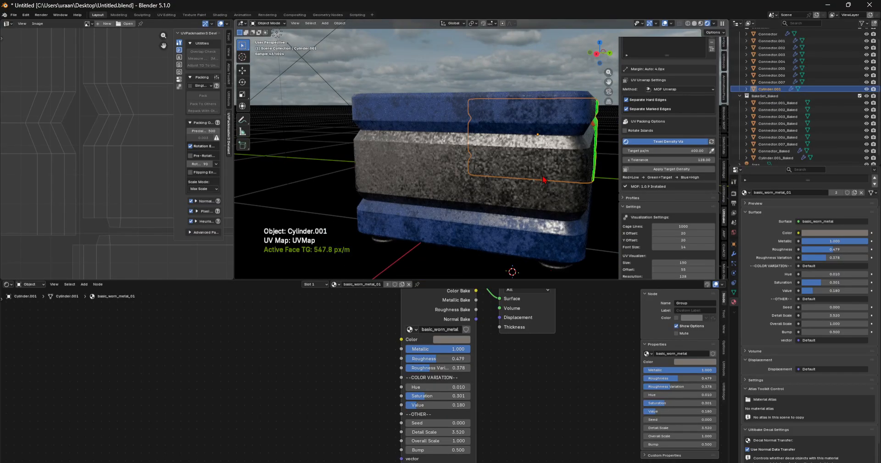
- Select the baked box and inspect its side texture from near and far, clearing the selection for an unobstructed view
{"action": "left_click", "coordinate": [536, 162]}
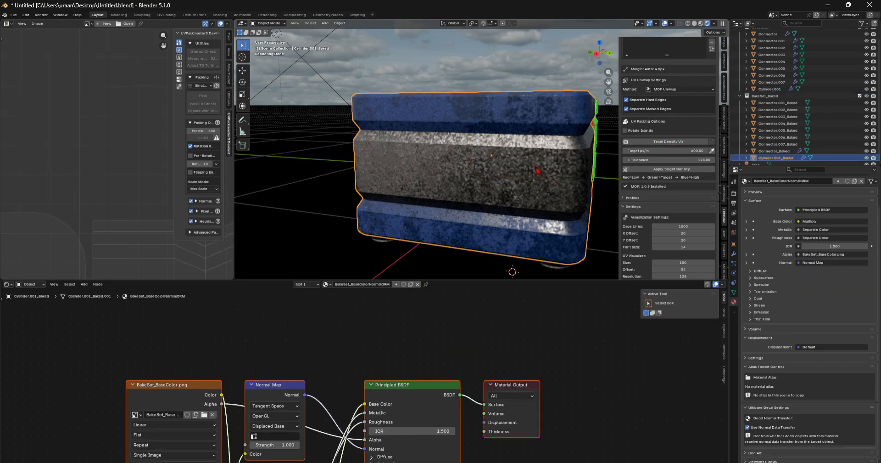
{"action": "scroll", "coordinate": [526, 168], "scroll_direction": "down", "scroll_amount": 5}
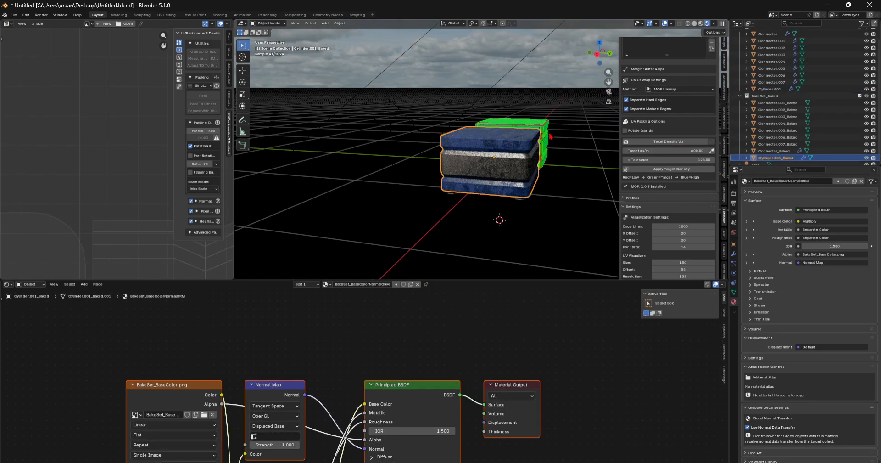
{"action": "scroll", "coordinate": [539, 156], "scroll_direction": "up", "scroll_amount": 5}
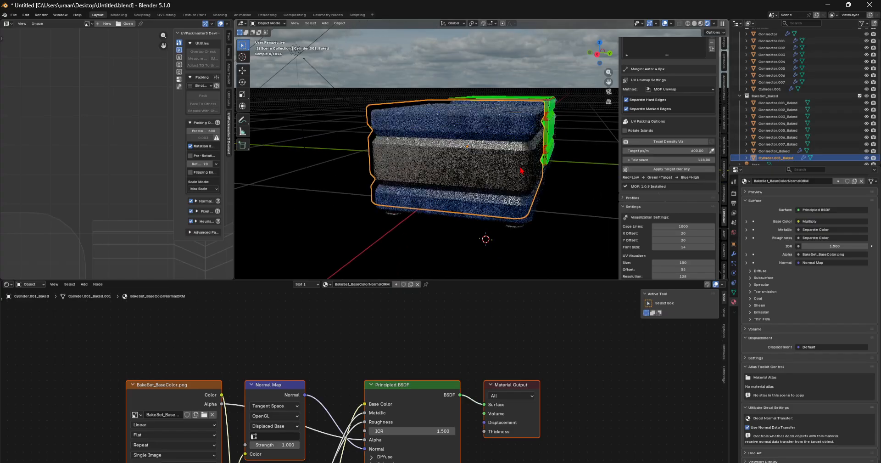
{"action": "scroll", "coordinate": [523, 169], "scroll_direction": "down", "scroll_amount": 3}
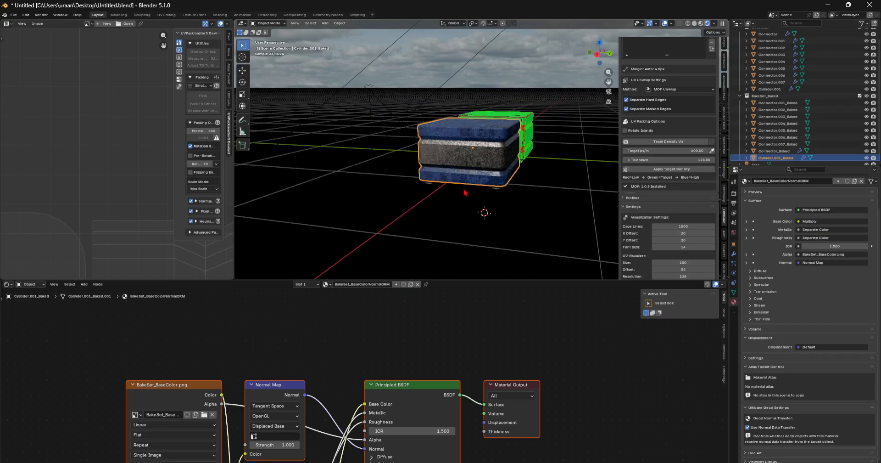
{"action": "left_click", "coordinate": [541, 211]}
{"action": "scroll", "coordinate": [528, 197], "scroll_direction": "down", "scroll_amount": 2}
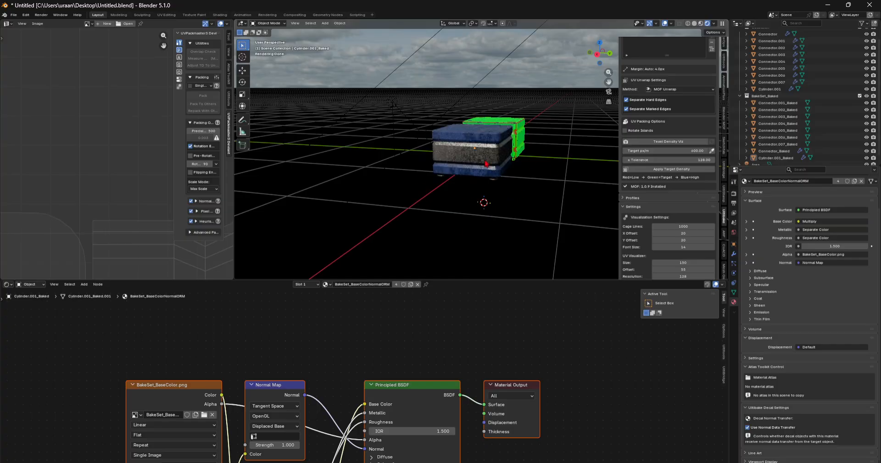
{"action": "scroll", "coordinate": [493, 192], "scroll_direction": "up", "scroll_amount": 10}
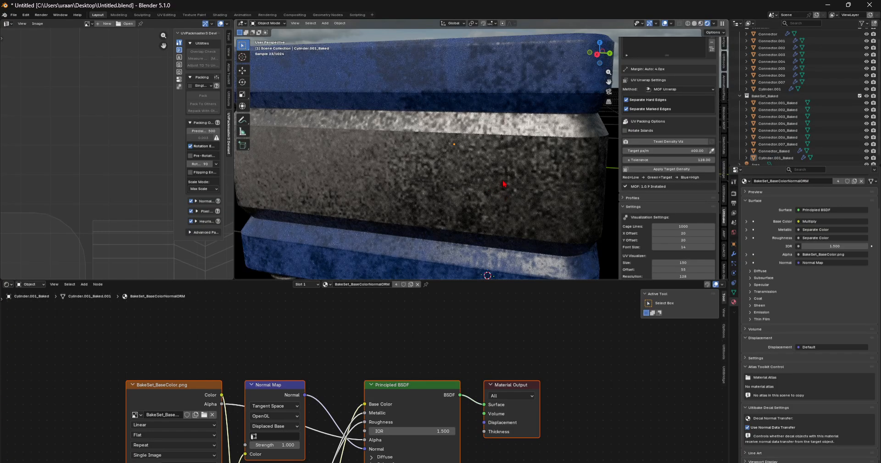
{"action": "scroll", "coordinate": [469, 182], "scroll_direction": "down", "scroll_amount": 10}
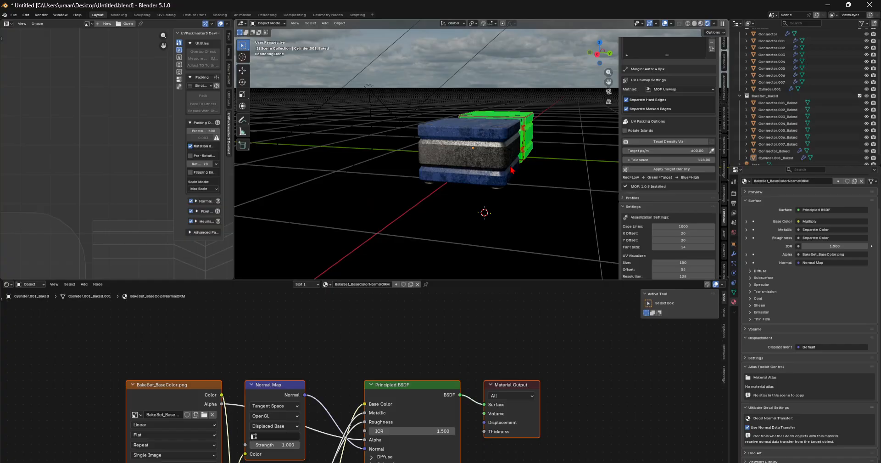
- Select the baked box and view it from above alongside the density-colored original
{"action": "mouse_move", "coordinate": [511, 170]}
{"action": "middle_mouse_down"}
{"action": "mouse_move", "coordinate": [539, 171]}
{"action": "mouse_move", "coordinate": [511, 173]}
{"action": "middle_mouse_up"}
{"action": "scroll", "coordinate": [511, 184], "scroll_direction": "down", "scroll_amount": 4}
{"action": "middle_click_drag", "start_coordinate": [506, 244], "coordinate": [521, 218]}
{"action": "scroll", "coordinate": [514, 235], "scroll_direction": "up", "scroll_amount": 1}
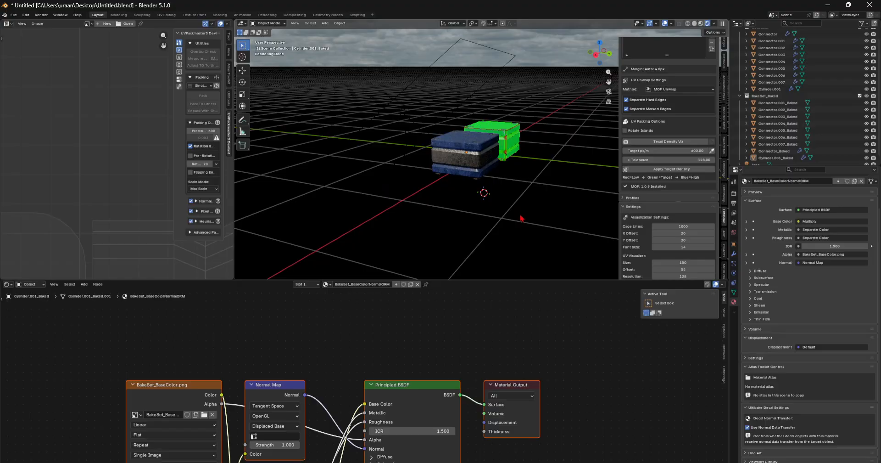
{"action": "scroll", "coordinate": [504, 220], "scroll_direction": "up", "scroll_amount": 2}
{"action": "left_click", "coordinate": [475, 178]}
{"action": "middle_click_drag", "start_coordinate": [528, 187], "coordinate": [499, 198]}
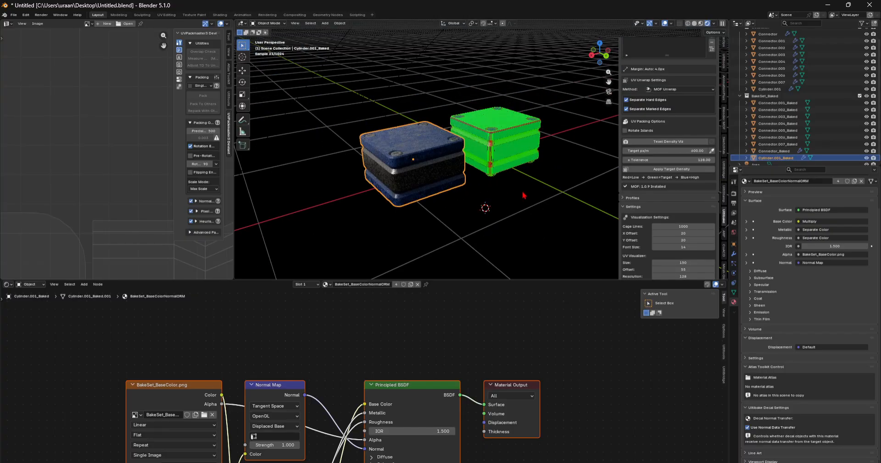
- Compare the baked box's top and side textures with the density-colored original from several angles and distances
{"action": "scroll", "coordinate": [505, 192], "scroll_direction": "up", "scroll_amount": 4}
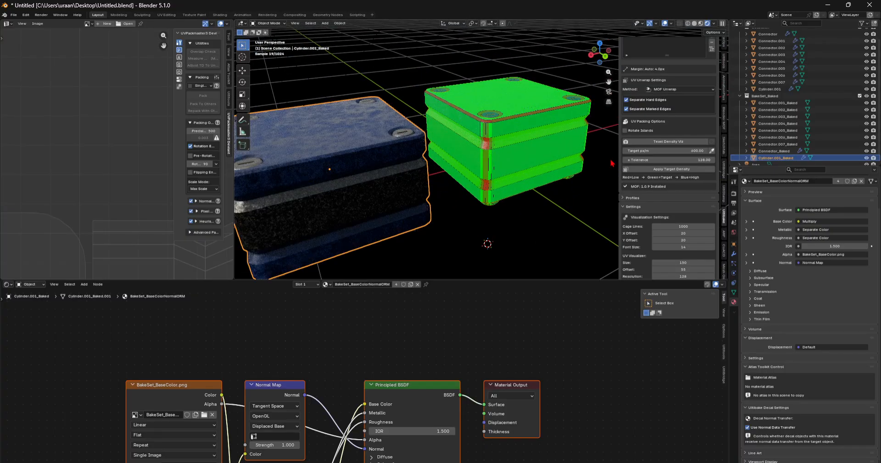
{"action": "scroll", "coordinate": [572, 230], "scroll_direction": "down", "scroll_amount": 3}
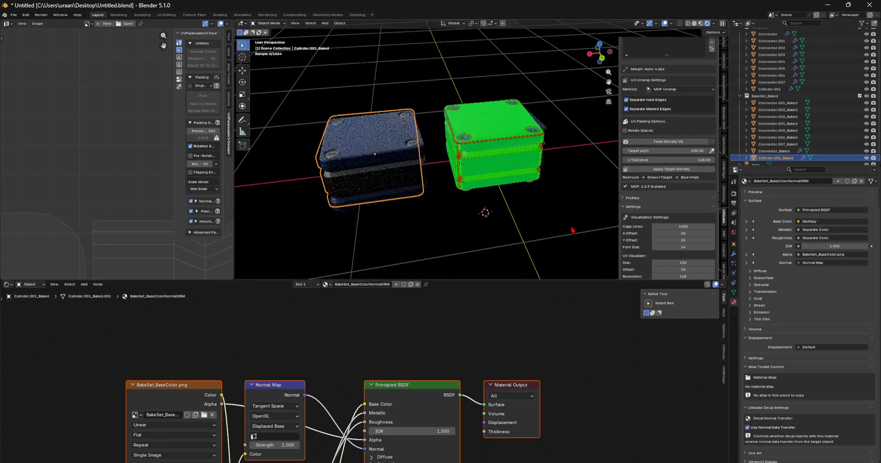
{"action": "scroll", "coordinate": [572, 228], "scroll_direction": "up", "scroll_amount": 2}
{"action": "middle_click_drag", "start_coordinate": [504, 170], "coordinate": [577, 179]}
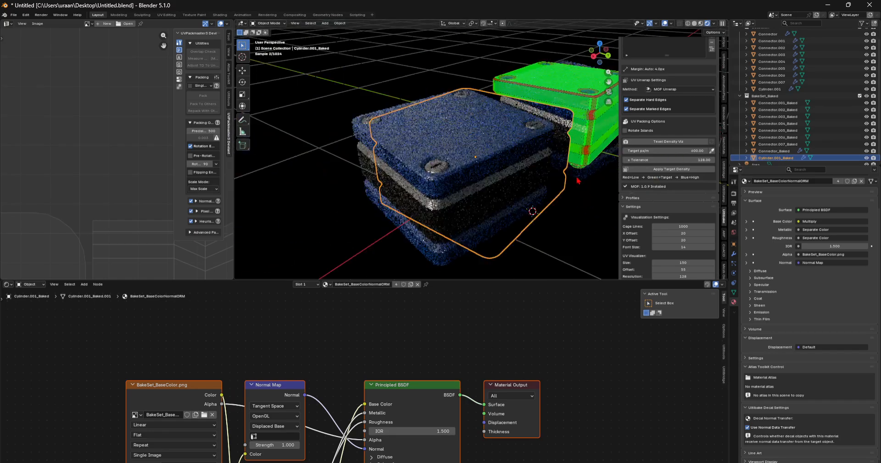
{"action": "scroll", "coordinate": [550, 181], "scroll_direction": "up", "scroll_amount": 3}
{"action": "middle_click_drag", "start_coordinate": [503, 193], "coordinate": [467, 206]}
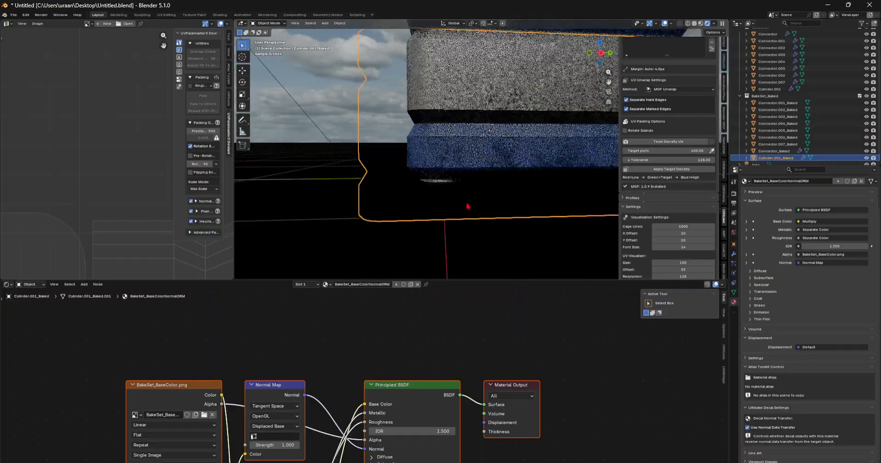
{"action": "key", "text": "KP_Decimal"}
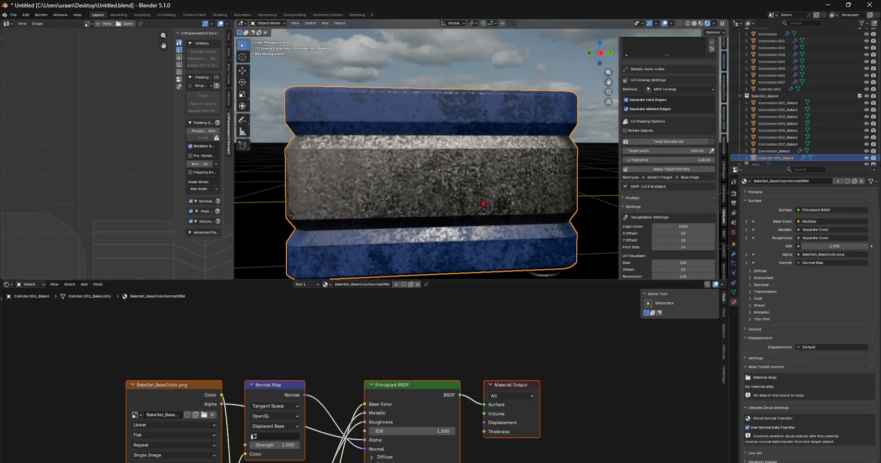
{"action": "scroll", "coordinate": [520, 188], "scroll_direction": "down", "scroll_amount": 5}
{"action": "middle_click_drag", "start_coordinate": [520, 188], "coordinate": [425, 230]}
{"action": "scroll", "coordinate": [427, 220], "scroll_direction": "up", "scroll_amount": 4}
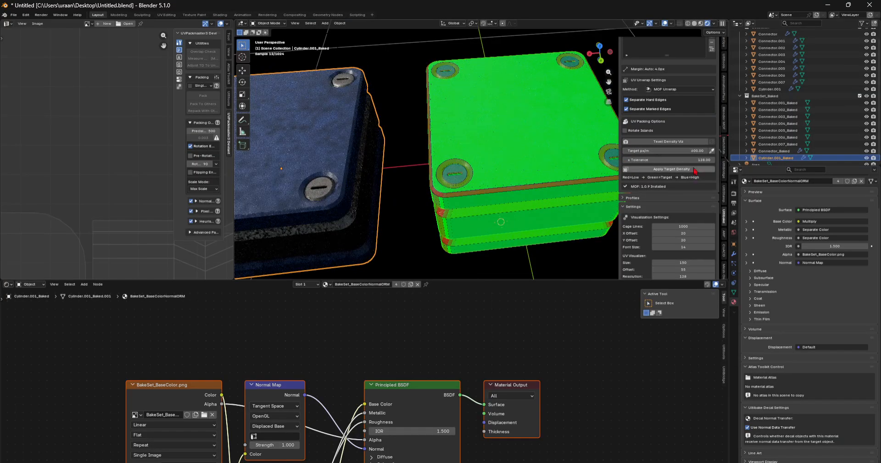
- Select the original box, show its texel density visualization and refresh the density coloring
{"action": "scroll", "coordinate": [686, 182], "scroll_direction": "up", "scroll_amount": 1}
{"action": "scroll", "coordinate": [685, 182], "scroll_direction": "up", "scroll_amount": 10}
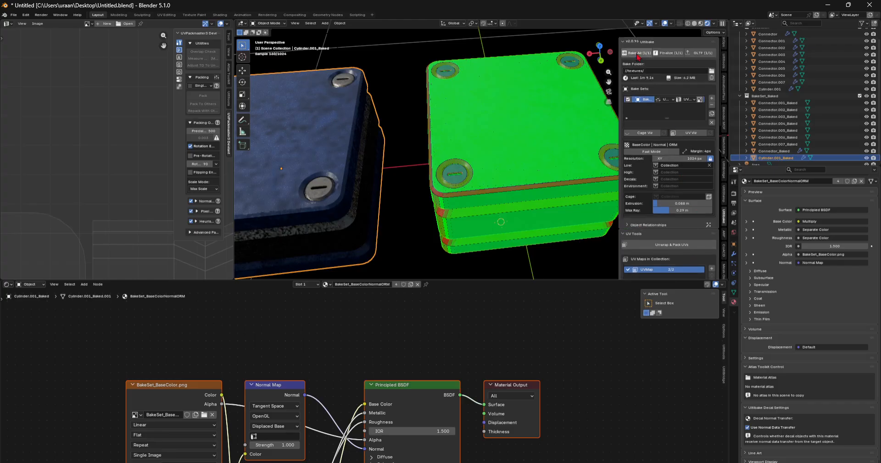
{"action": "scroll", "coordinate": [638, 57], "scroll_direction": "down", "scroll_amount": 12}
{"action": "left_click", "coordinate": [638, 163]}
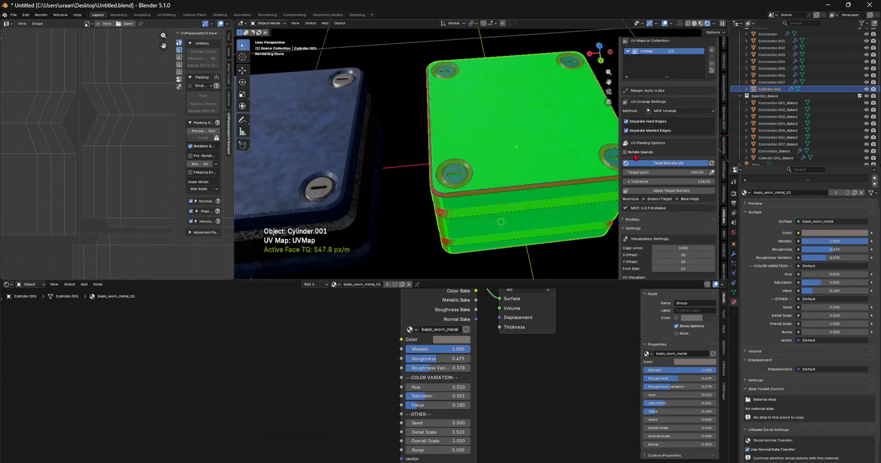
{"action": "left_click", "coordinate": [711, 163]}
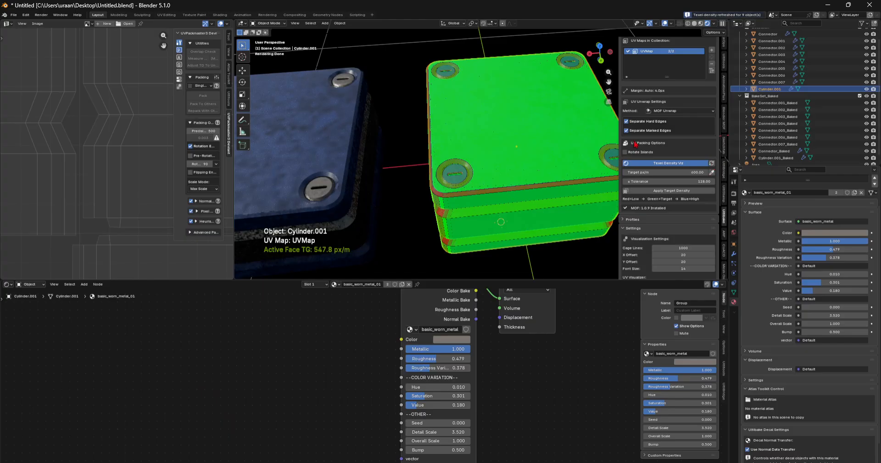
- Bake the bake set at 1024 px resolution and finalize it
{"action": "scroll", "coordinate": [635, 143], "scroll_direction": "up", "scroll_amount": 12}
{"action": "left_click", "coordinate": [634, 53]}
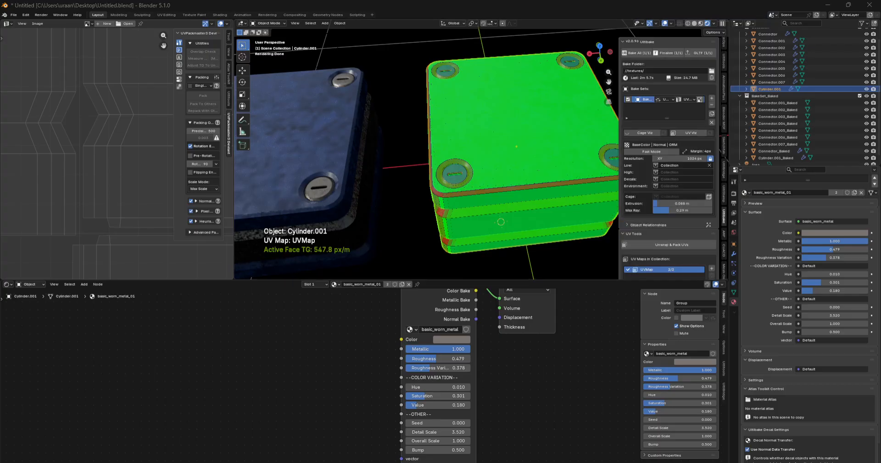
{"action": "left_click", "coordinate": [680, 56]}
- Examine the newly baked box's front side and texture sharpness beside the density-colored original
{"action": "middle_click_drag", "start_coordinate": [390, 165], "coordinate": [420, 157]}
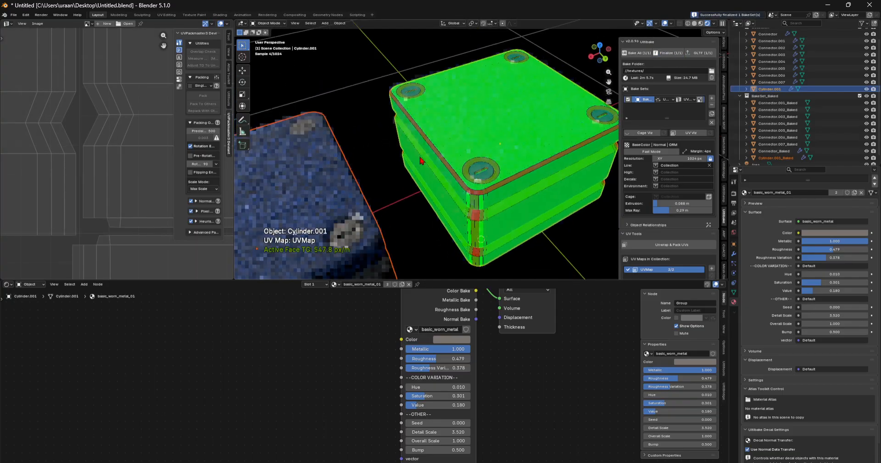
{"action": "middle_click_drag", "start_coordinate": [374, 241], "coordinate": [494, 234], "text": "shift"}
{"action": "scroll", "coordinate": [491, 215], "scroll_direction": "up", "scroll_amount": 1}
{"action": "scroll", "coordinate": [491, 222], "scroll_direction": "down", "scroll_amount": 1}
{"action": "scroll", "coordinate": [494, 230], "scroll_direction": "up", "scroll_amount": 1}
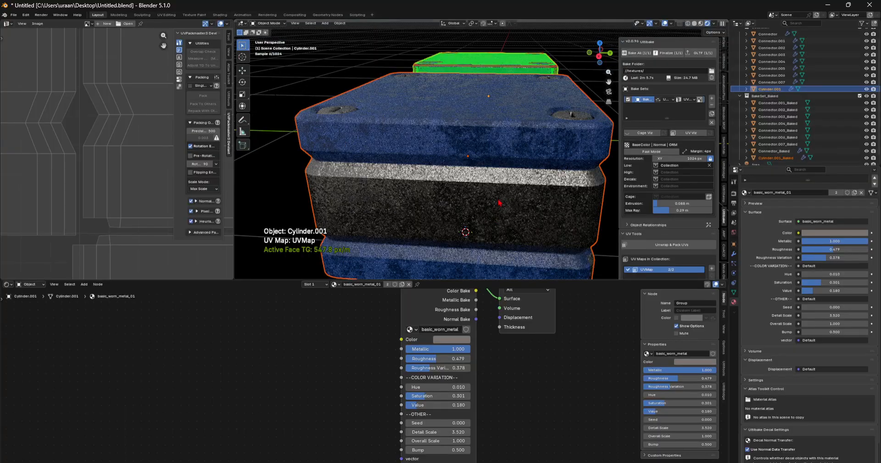
- Select the newly baked box and inspect its side bands, top and corner from near and far
{"action": "left_click", "coordinate": [500, 207]}
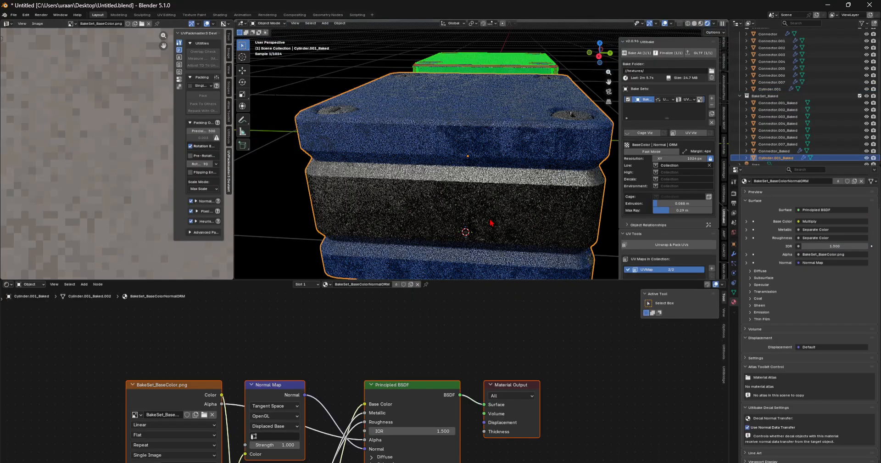
{"action": "scroll", "coordinate": [346, 222], "scroll_direction": "down", "scroll_amount": 1}
{"action": "mouse_move", "coordinate": [409, 214]}
{"action": "middle_mouse_down"}
{"action": "mouse_move", "coordinate": [426, 215]}
{"action": "mouse_move", "coordinate": [412, 214]}
{"action": "mouse_move", "coordinate": [424, 208]}
{"action": "middle_mouse_up"}
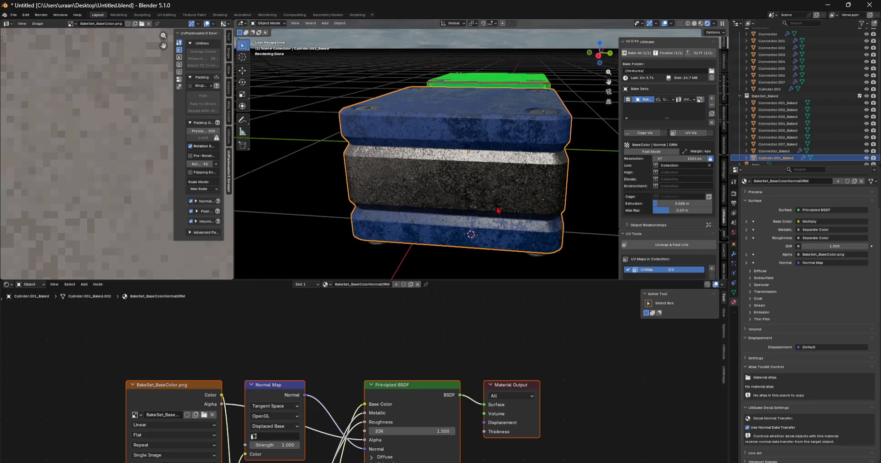
{"action": "mouse_move", "coordinate": [537, 222]}
{"action": "middle_mouse_down"}
{"action": "mouse_move", "coordinate": [542, 244]}
{"action": "mouse_move", "coordinate": [545, 220]}
{"action": "middle_mouse_up"}
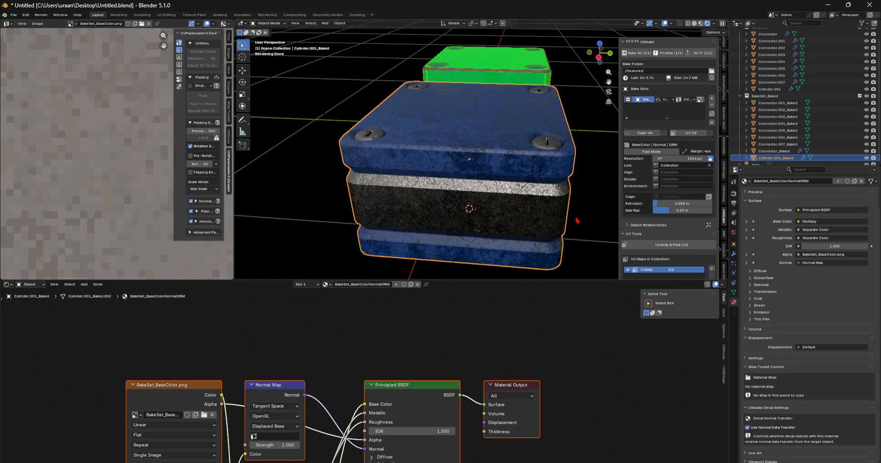
{"action": "scroll", "coordinate": [509, 199], "scroll_direction": "down", "scroll_amount": 2}
{"action": "scroll", "coordinate": [492, 193], "scroll_direction": "up", "scroll_amount": 2}
{"action": "scroll", "coordinate": [488, 159], "scroll_direction": "up", "scroll_amount": 4}
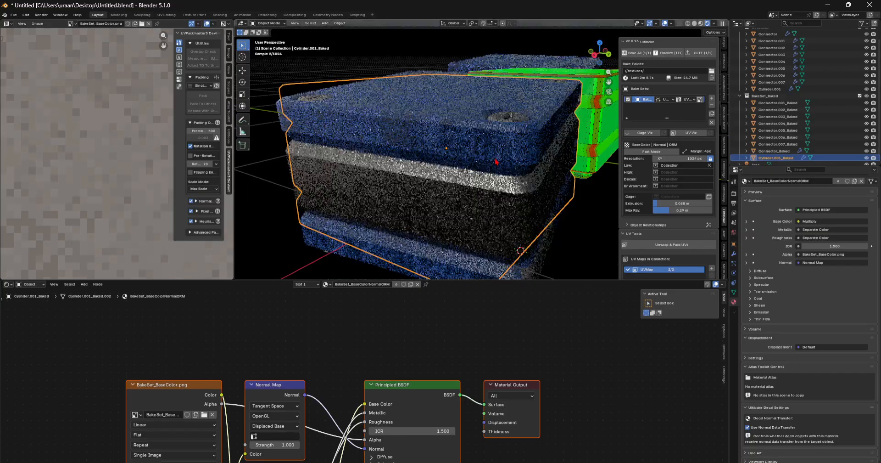
{"action": "mouse_move", "coordinate": [497, 161]}
{"action": "middle_mouse_down"}
{"action": "mouse_move", "coordinate": [477, 132]}
{"action": "mouse_move", "coordinate": [427, 172]}
{"action": "mouse_move", "coordinate": [493, 168]}
{"action": "middle_mouse_up"}
- Try to scale down the original box with its box-selected connectors and refresh the texel density
{"action": "left_click", "coordinate": [427, 171]}
{"action": "scroll", "coordinate": [494, 168], "scroll_direction": "down", "scroll_amount": 2}
{"action": "left_click_drag", "start_coordinate": [558, 218], "coordinate": [407, 83]}
{"action": "left_click", "coordinate": [509, 160]}
{"action": "left_click_drag", "start_coordinate": [549, 179], "coordinate": [419, 102]}
{"action": "key", "text": "s"}
{"action": "left_click", "coordinate": [684, 235]}
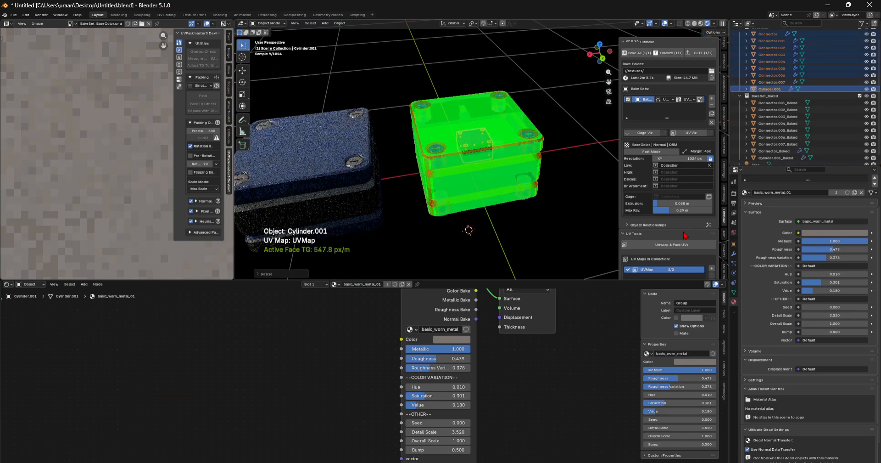
{"action": "scroll", "coordinate": [684, 235], "scroll_direction": "down", "scroll_amount": 6}
{"action": "left_click", "coordinate": [683, 239]}
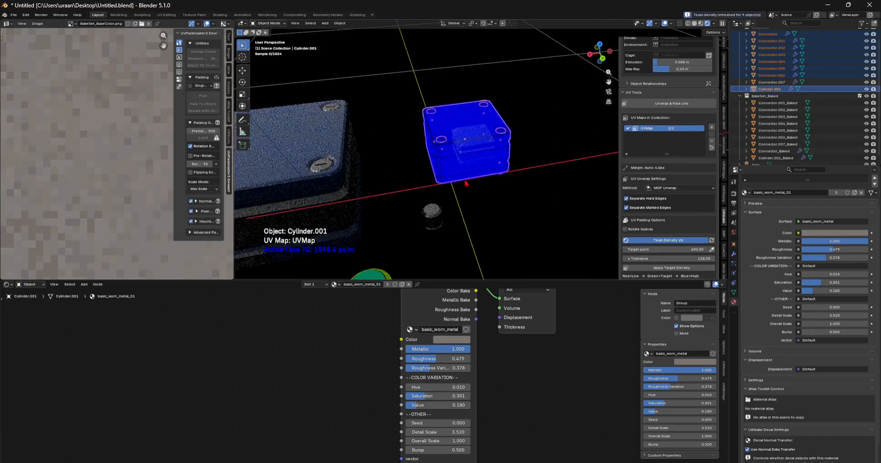
{"action": "scroll", "coordinate": [466, 183], "scroll_direction": "down", "scroll_amount": 2}
{"action": "scroll", "coordinate": [459, 193], "scroll_direction": "up", "scroll_amount": 4}
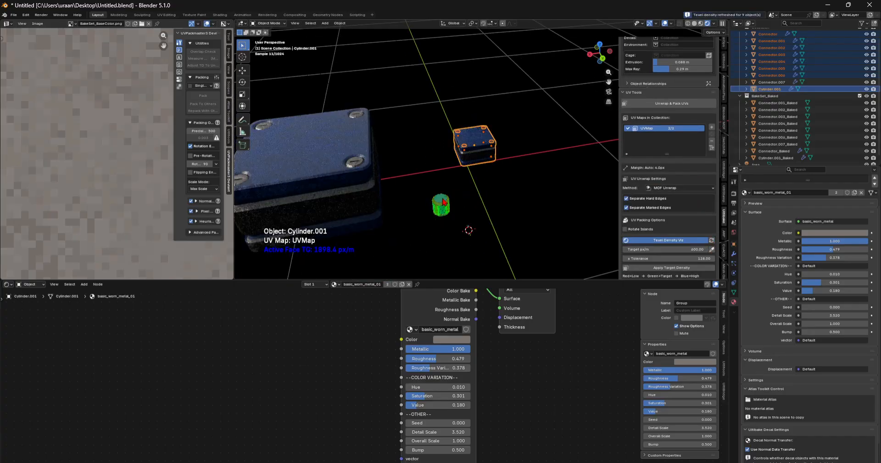
- Show the scene in wireframe and try to complete the box selection with the front corner connector
{"action": "key", "text": "z"}
{"action": "key", "text": "4"}
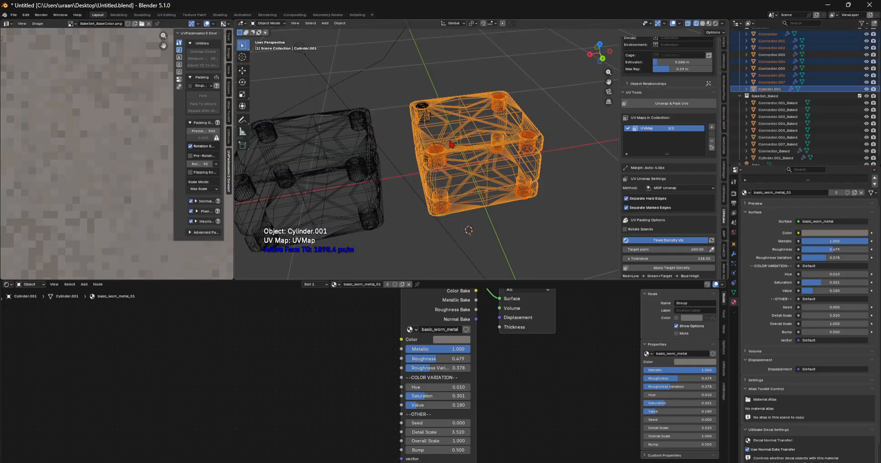
{"action": "key", "text": "s"}
{"action": "right_click", "coordinate": [443, 211]}
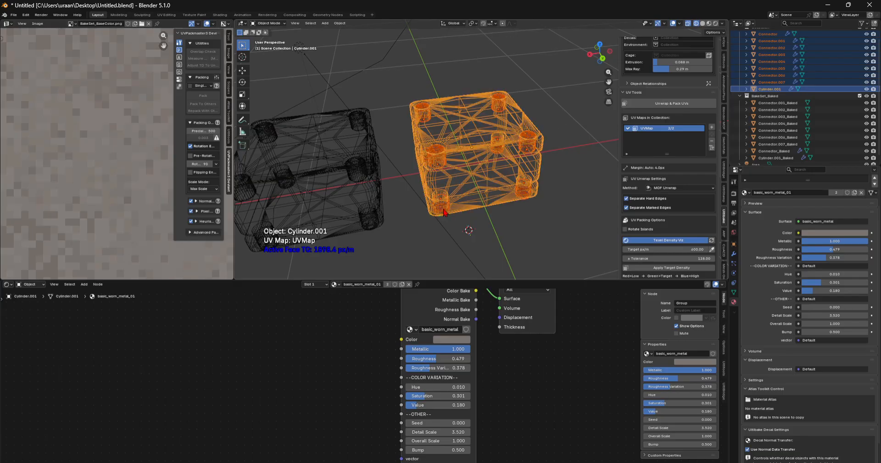
{"action": "left_click", "coordinate": [449, 209], "text": "shift"}
{"action": "scroll", "coordinate": [452, 208], "scroll_direction": "up", "scroll_amount": 2}
- Switch to solid shading and select the connector at the front corner of the original box's underside
{"action": "key", "text": "z"}
{"action": "key", "text": "6"}
{"action": "mouse_move", "coordinate": [452, 209]}
{"action": "middle_mouse_down"}
{"action": "mouse_move", "coordinate": [451, 170]}
{"action": "mouse_move", "coordinate": [446, 177]}
{"action": "middle_mouse_up"}
{"action": "left_click", "coordinate": [424, 183]}
{"action": "key", "text": "g"}
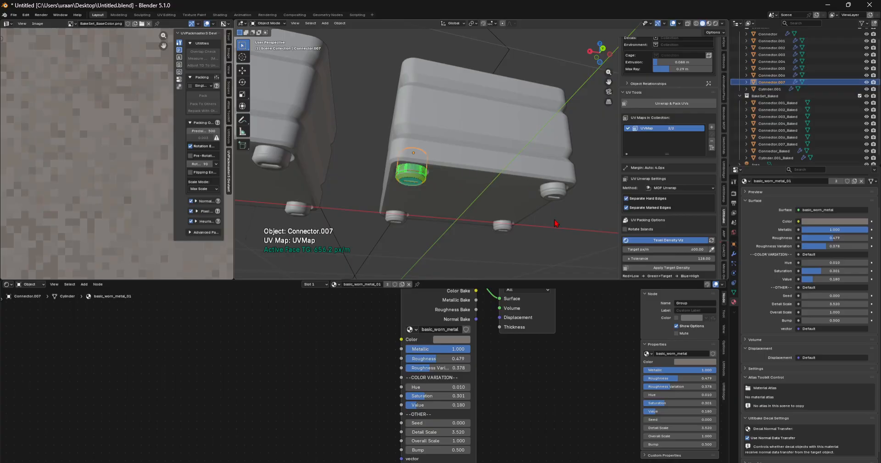
- Select the original box together with the four connectors on its underside
{"action": "left_click", "coordinate": [481, 151]}
{"action": "left_click", "coordinate": [402, 218]}
{"action": "left_click", "coordinate": [547, 180], "text": "shift"}
{"action": "left_click", "coordinate": [554, 189], "text": "shift"}
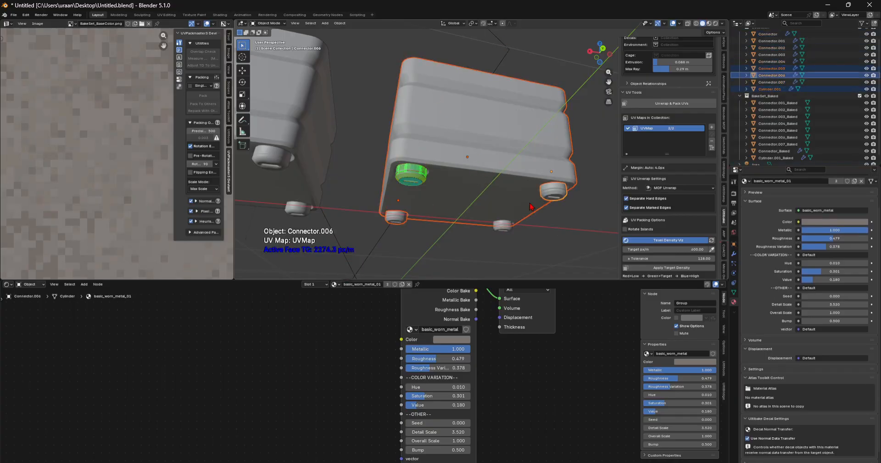
{"action": "left_click", "coordinate": [504, 226], "text": "shift"}
{"action": "left_click", "coordinate": [413, 176], "text": "shift"}
- Add the four connectors on the box's top face to the selection
{"action": "middle_click_drag", "start_coordinate": [501, 112], "coordinate": [504, 180]}
{"action": "left_click", "coordinate": [558, 133], "text": "shift"}
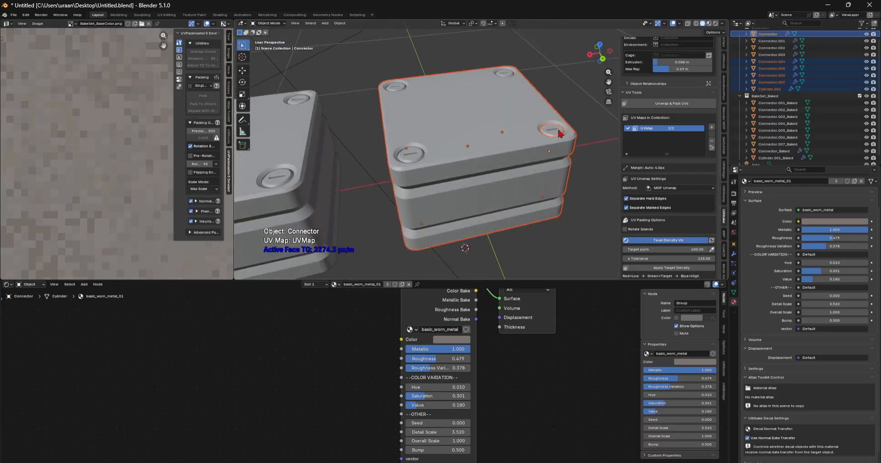
{"action": "left_click", "coordinate": [414, 151], "text": "shift"}
{"action": "left_click", "coordinate": [501, 77], "text": "shift"}
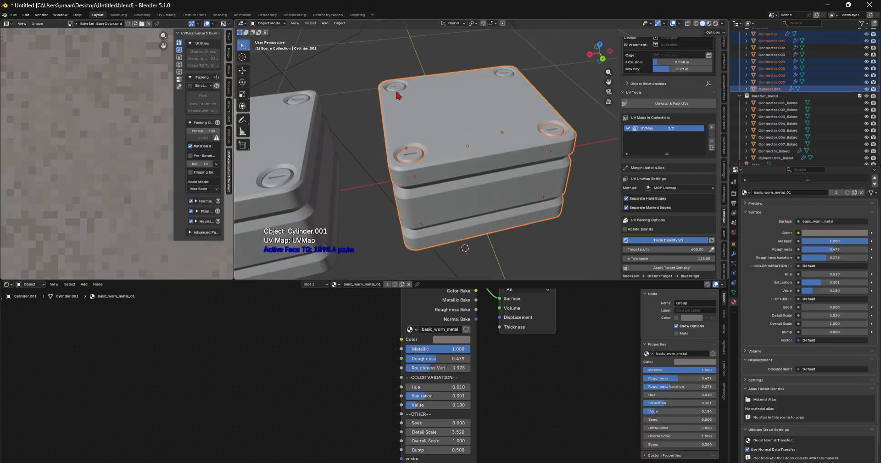
{"action": "left_click", "coordinate": [396, 92], "text": "shift"}
{"action": "left_click", "coordinate": [405, 86], "text": "shift"}
{"action": "left_click", "coordinate": [500, 78], "text": "shift"}
{"action": "left_click", "coordinate": [502, 82], "text": "shift"}
{"action": "left_click", "coordinate": [505, 90], "text": "shift"}
{"action": "left_click", "coordinate": [507, 76], "text": "shift"}
- Scale the selected box and connectors by 0.5 and refresh the texel density visualization
{"action": "type", "text": "s"}
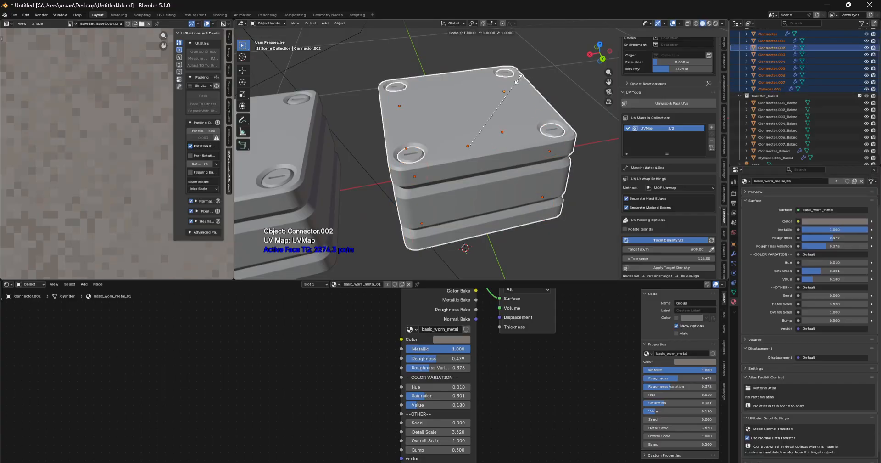
{"action": "type", "text": "0.5"}
{"action": "key", "text": "Return"}
{"action": "left_click", "coordinate": [711, 240]}
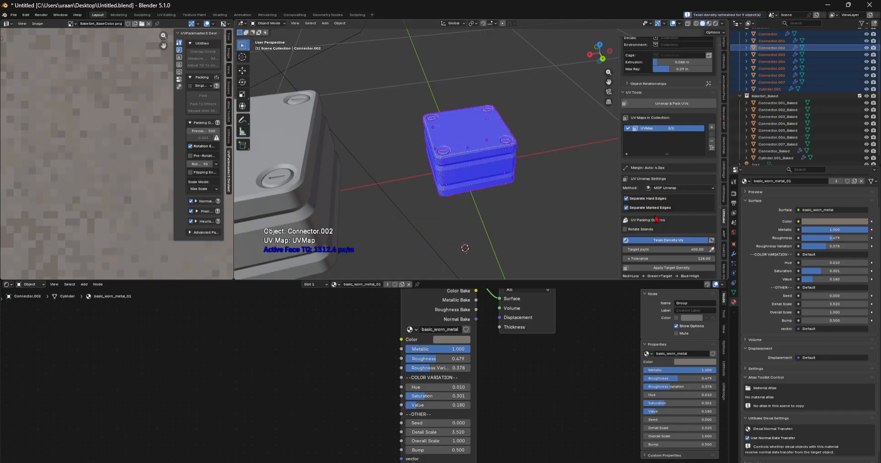
- Set the bake resolution to 512 px and refresh the texel density of the scaled-down box
{"action": "scroll", "coordinate": [448, 194], "scroll_direction": "up", "scroll_amount": 5}
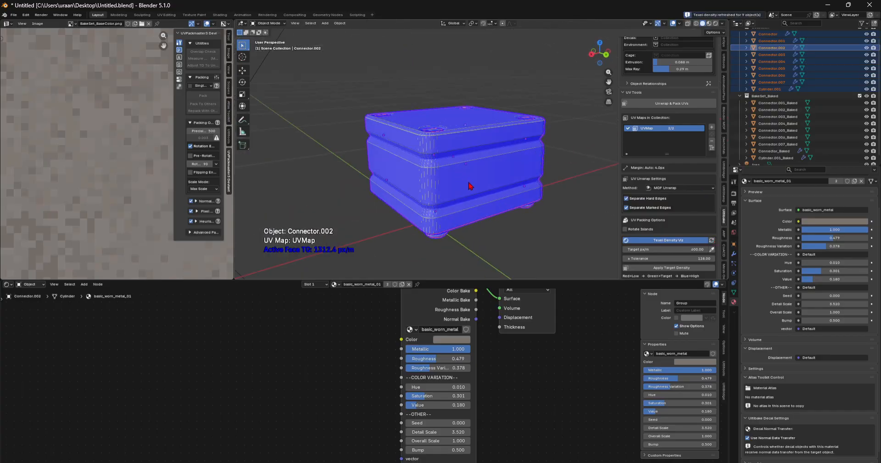
{"action": "middle_click_drag", "start_coordinate": [467, 186], "coordinate": [483, 219]}
{"action": "scroll", "coordinate": [652, 166], "scroll_direction": "up", "scroll_amount": 3}
{"action": "scroll", "coordinate": [656, 161], "scroll_direction": "up", "scroll_amount": 5}
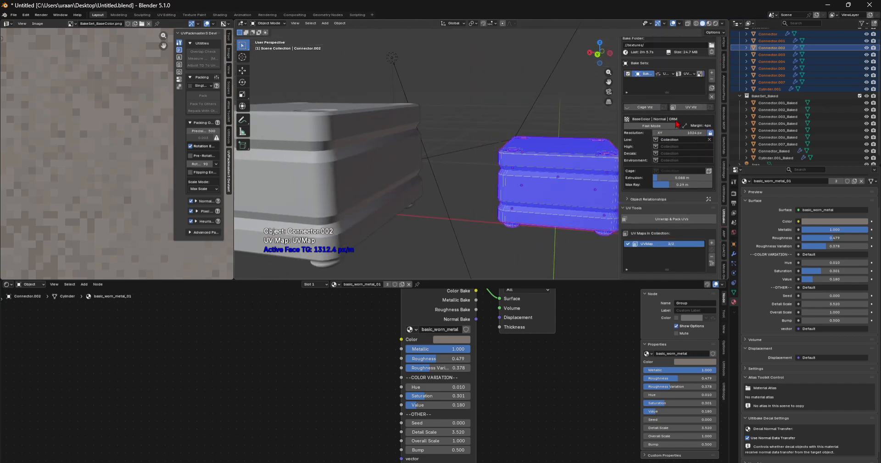
{"action": "left_click", "coordinate": [685, 132]}
{"action": "type", "text": "512"}
{"action": "key", "text": "Return"}
{"action": "scroll", "coordinate": [684, 215], "scroll_direction": "down", "scroll_amount": 7}
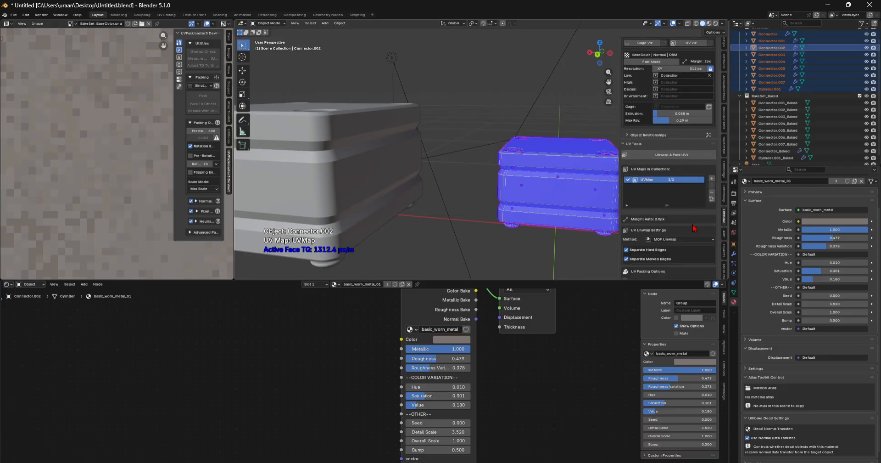
{"action": "left_click", "coordinate": [711, 241]}
{"action": "mouse_move", "coordinate": [486, 192]}
{"action": "middle_mouse_down"}
{"action": "mouse_move", "coordinate": [507, 203]}
{"action": "mouse_move", "coordinate": [500, 198]}
{"action": "middle_mouse_up"}
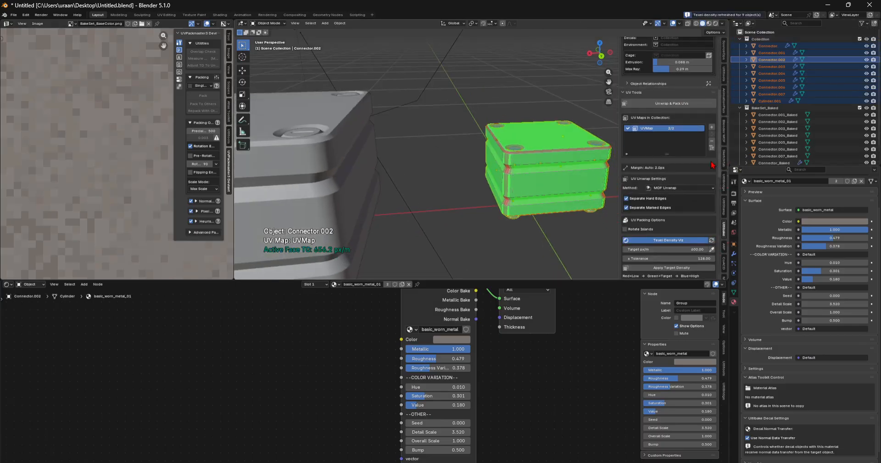
- Set the bake resolution back to 1024 px
{"action": "scroll", "coordinate": [670, 147], "scroll_direction": "up", "scroll_amount": 5}
{"action": "left_click", "coordinate": [679, 127]}
{"action": "left_click", "coordinate": [685, 119]}
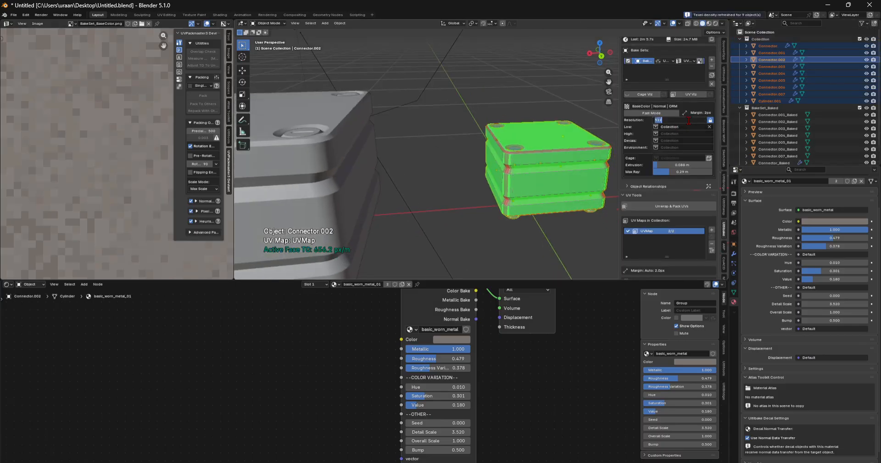
{"action": "type", "text": "1024"}
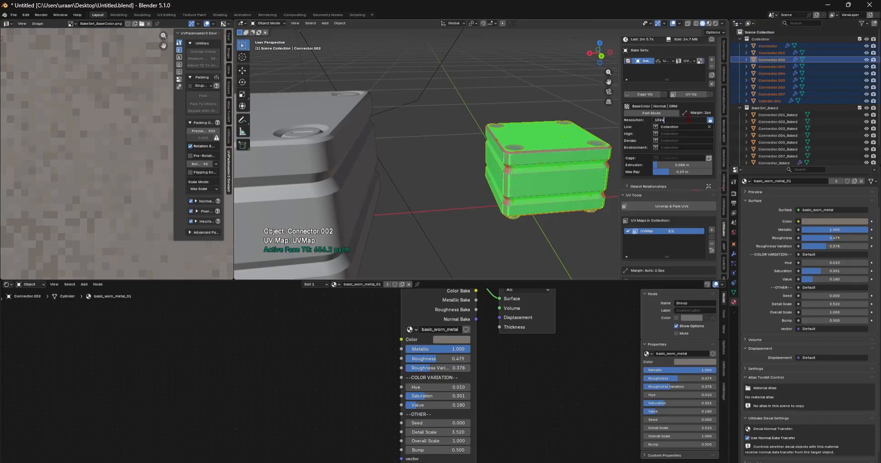
{"action": "key", "text": "Return"}
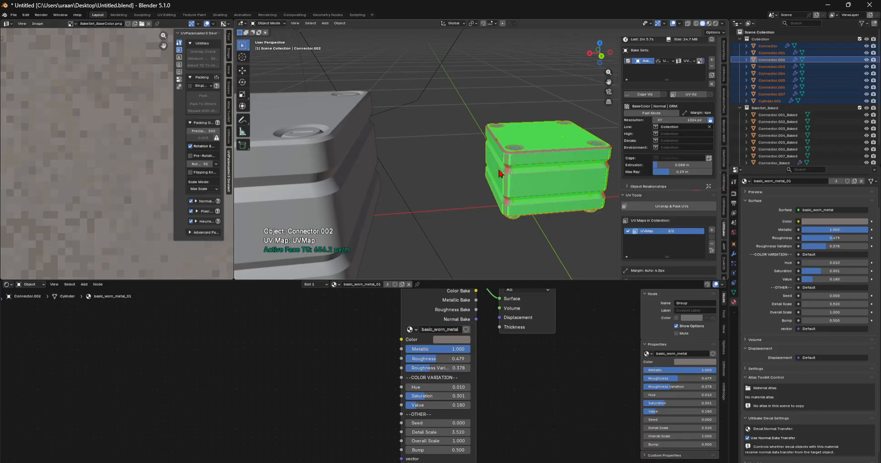
{"action": "middle_click_drag", "start_coordinate": [501, 174], "coordinate": [529, 179]}
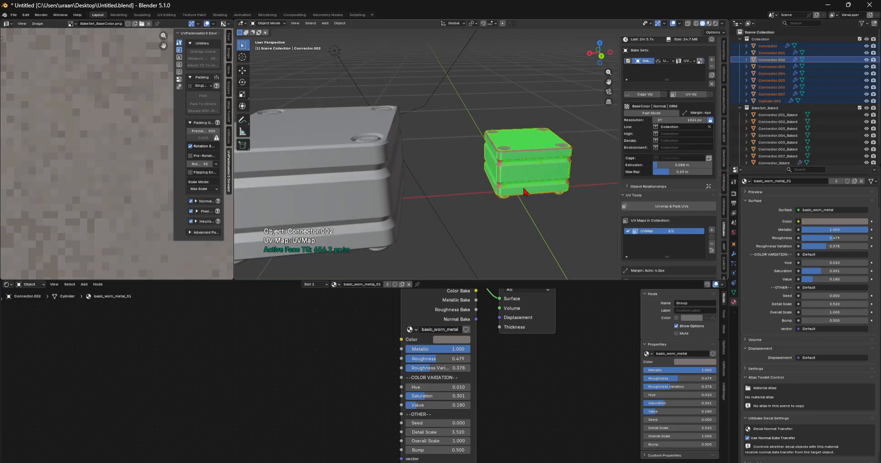
- Examine the texel density colours on the scaled-down box, the larger box beside it and the bake resolution setting
{"action": "scroll", "coordinate": [466, 201], "scroll_direction": "down", "scroll_amount": 4}
{"action": "scroll", "coordinate": [452, 172], "scroll_direction": "up", "scroll_amount": 2}
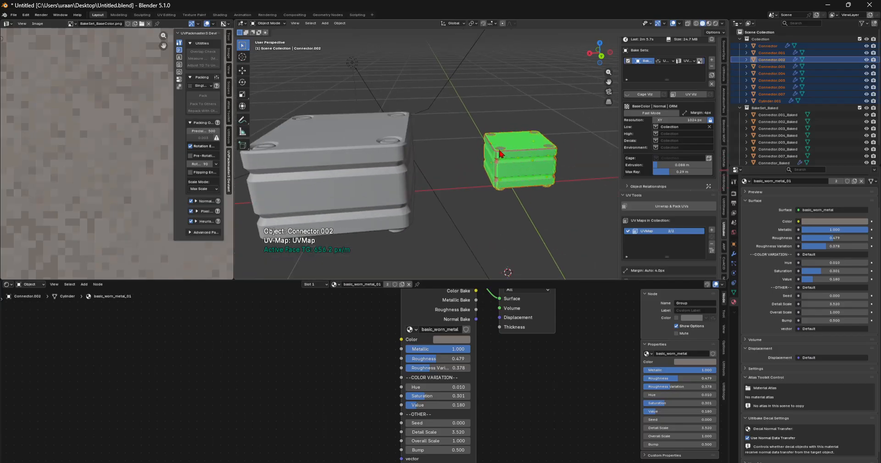
{"action": "scroll", "coordinate": [443, 168], "scroll_direction": "up", "scroll_amount": 2}
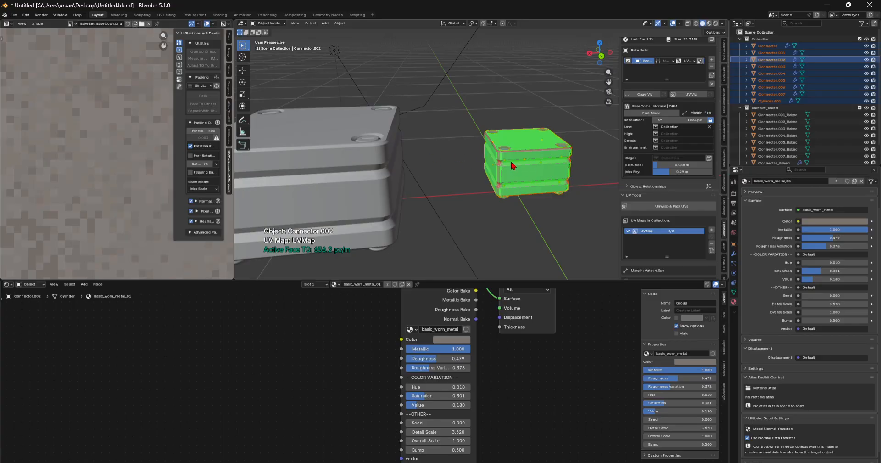
{"action": "scroll", "coordinate": [642, 193], "scroll_direction": "up", "scroll_amount": 2}
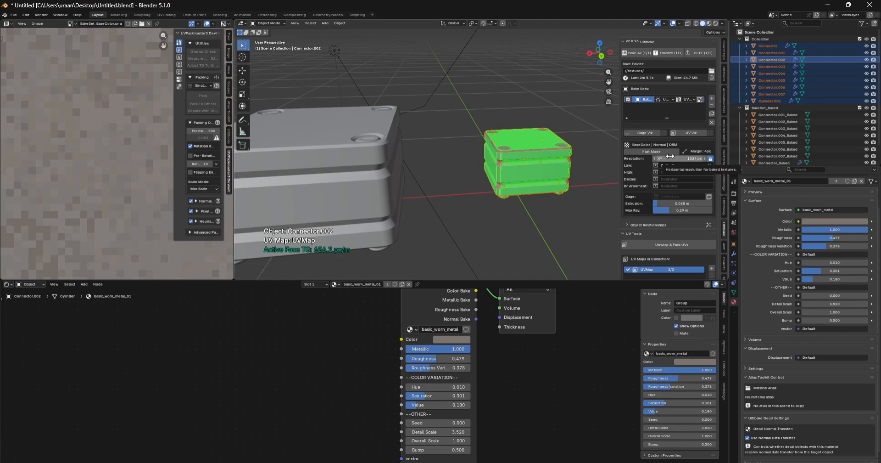
{"action": "scroll", "coordinate": [505, 182], "scroll_direction": "down", "scroll_amount": 4}
{"action": "middle_click_drag", "start_coordinate": [506, 182], "coordinate": [529, 211]}
{"action": "scroll", "coordinate": [500, 199], "scroll_direction": "down", "scroll_amount": 2}
{"action": "scroll", "coordinate": [482, 201], "scroll_direction": "up", "scroll_amount": 2}
{"action": "scroll", "coordinate": [519, 205], "scroll_direction": "up", "scroll_amount": 3}
{"action": "scroll", "coordinate": [120, 164], "scroll_direction": "down", "scroll_amount": 4}
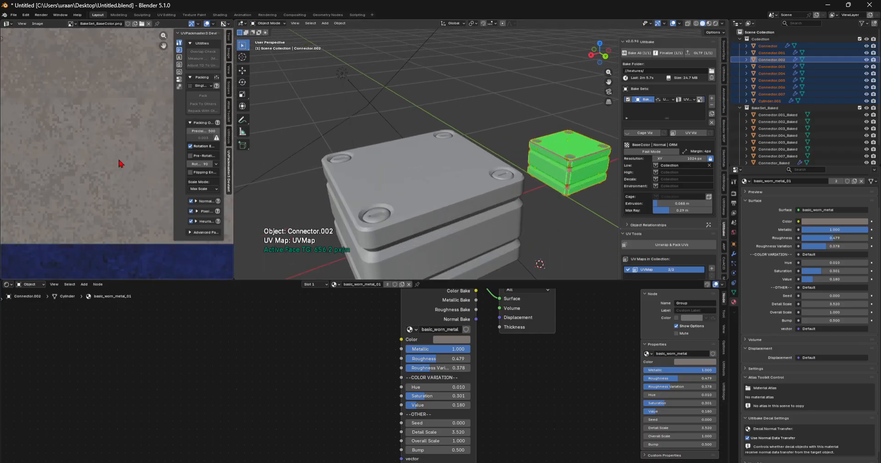
- Select all UVs of the small box and its connectors in Edit Mode and scale them by about 0.2
{"action": "scroll", "coordinate": [510, 182], "scroll_direction": "down", "scroll_amount": 4}
{"action": "key", "text": "Tab"}
{"action": "key", "text": "a"}
{"action": "scroll", "coordinate": [118, 206], "scroll_direction": "up", "scroll_amount": 4}
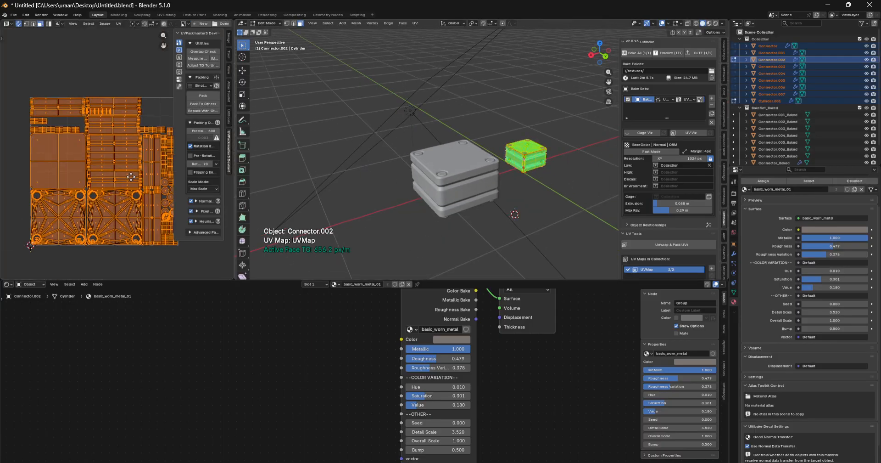
{"action": "middle_click_drag", "start_coordinate": [143, 188], "coordinate": [126, 188]}
{"action": "key", "text": "s"}
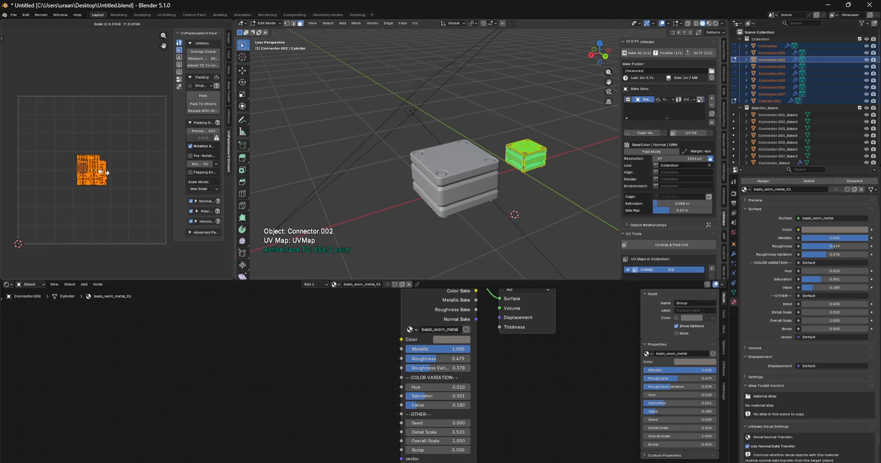
{"action": "left_click", "coordinate": [105, 172]}
- Refresh the texel density visualization for the shrunken UV layout
{"action": "scroll", "coordinate": [705, 246], "scroll_direction": "down", "scroll_amount": 8}
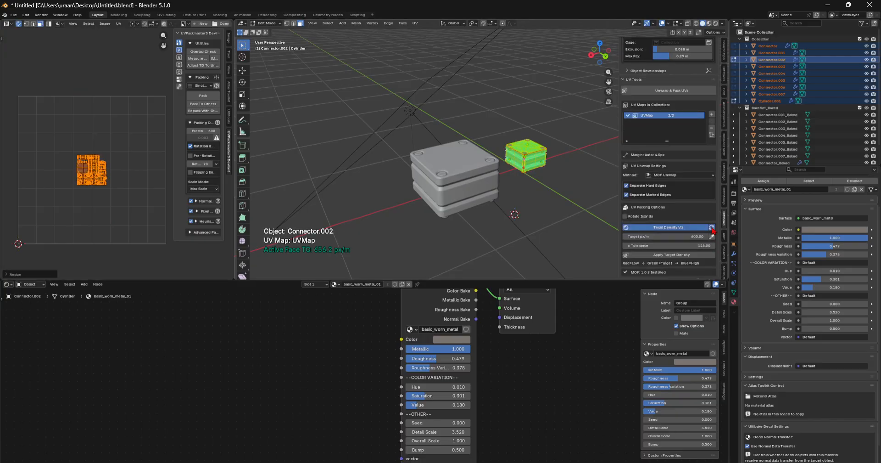
{"action": "left_click", "coordinate": [668, 226]}
{"action": "scroll", "coordinate": [588, 183], "scroll_direction": "up", "scroll_amount": 4}
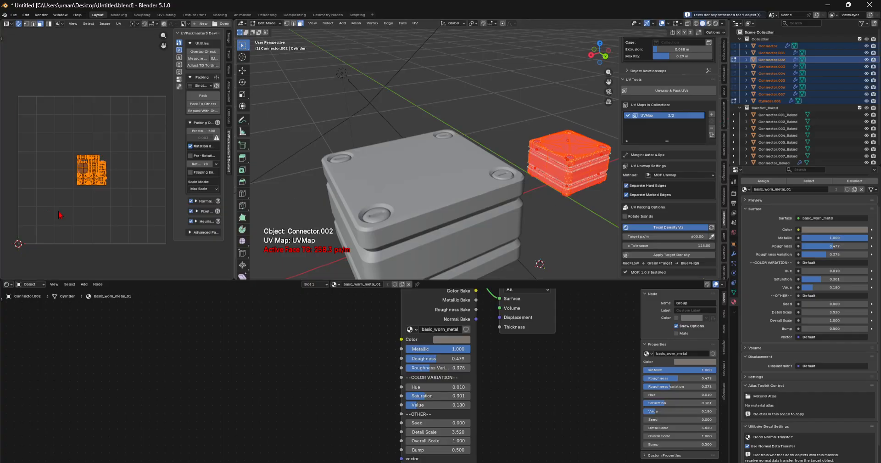
- Undo the UV scaling and return to Object Mode with both boxes in view
{"action": "key", "text": "ctrl+z"}
{"action": "key", "text": "Tab"}
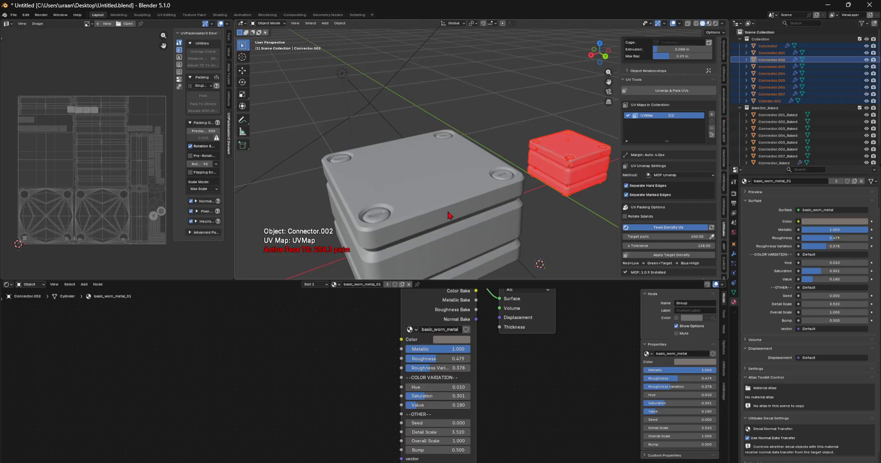
{"action": "scroll", "coordinate": [492, 190], "scroll_direction": "down", "scroll_amount": 2}
{"action": "mouse_move", "coordinate": [503, 200]}
{"action": "middle_mouse_down"}
{"action": "mouse_move", "coordinate": [472, 200]}
{"action": "mouse_move", "coordinate": [537, 201]}
{"action": "mouse_move", "coordinate": [430, 215]}
{"action": "mouse_move", "coordinate": [566, 199]}
{"action": "mouse_move", "coordinate": [397, 223]}
{"action": "middle_mouse_up"}
{"action": "mouse_move", "coordinate": [397, 223]}
{"action": "middle_mouse_down"}
{"action": "mouse_move", "coordinate": [547, 195]}
{"action": "mouse_move", "coordinate": [551, 208]}
{"action": "middle_mouse_up"}
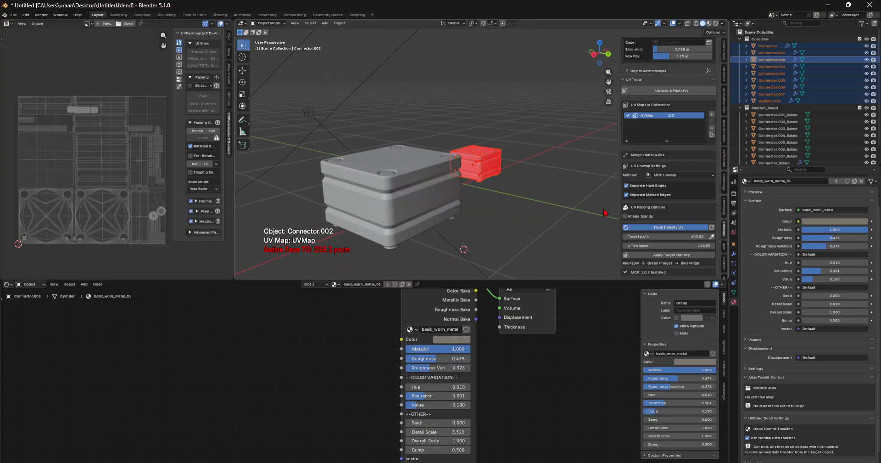
- Turn off the texel density visualization and select the large baked box in Material Preview shading
{"action": "left_click", "coordinate": [684, 226]}
{"action": "middle_click_drag", "start_coordinate": [381, 201], "coordinate": [433, 186]}
{"action": "key", "text": "z"}
{"action": "middle_click_drag", "start_coordinate": [433, 232], "coordinate": [482, 206]}
{"action": "left_click", "coordinate": [453, 190]}
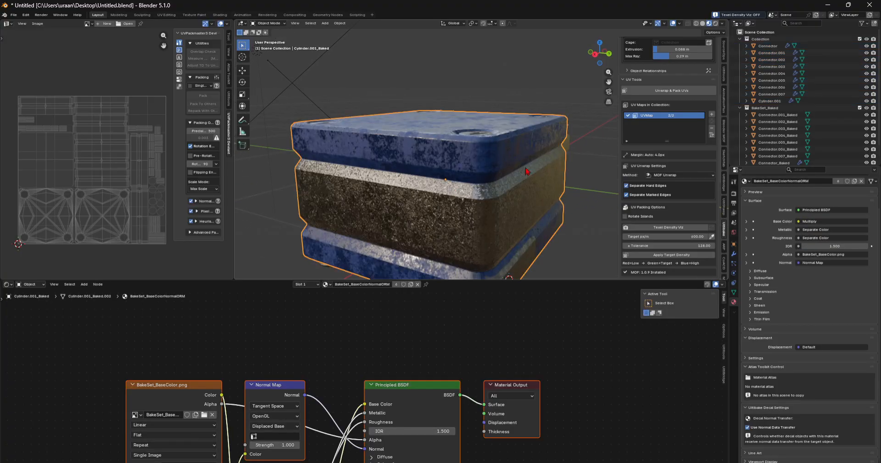
- Inspect the baked textures on the large box and the bake set's resolution settings
{"action": "middle_click_drag", "start_coordinate": [425, 212], "coordinate": [458, 226], "text": "shift"}
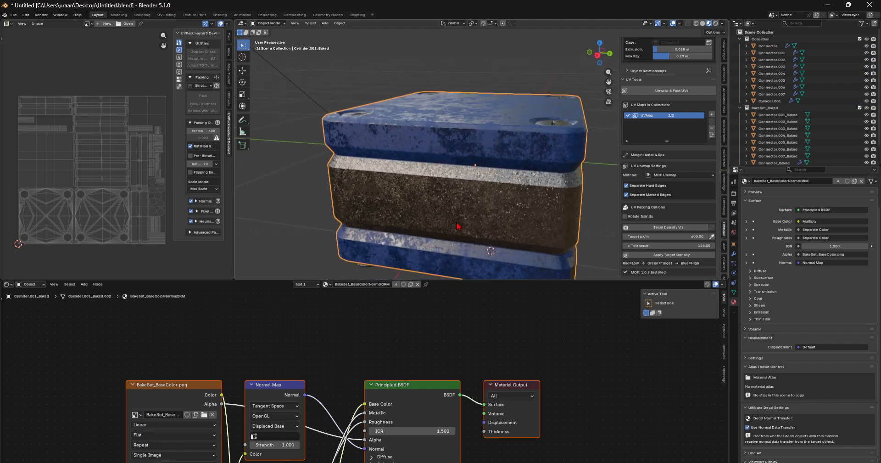
{"action": "scroll", "coordinate": [474, 218], "scroll_direction": "down", "scroll_amount": 1}
{"action": "scroll", "coordinate": [477, 216], "scroll_direction": "up", "scroll_amount": 1}
{"action": "scroll", "coordinate": [512, 224], "scroll_direction": "down", "scroll_amount": 2}
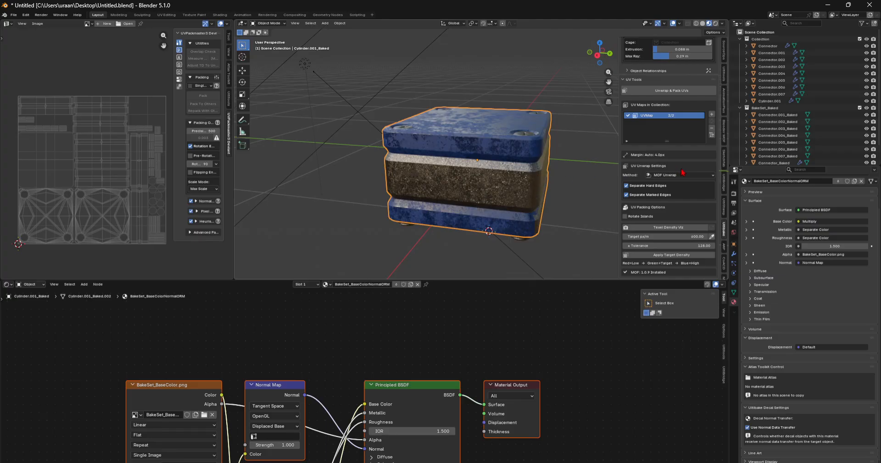
{"action": "scroll", "coordinate": [699, 153], "scroll_direction": "up", "scroll_amount": 6}
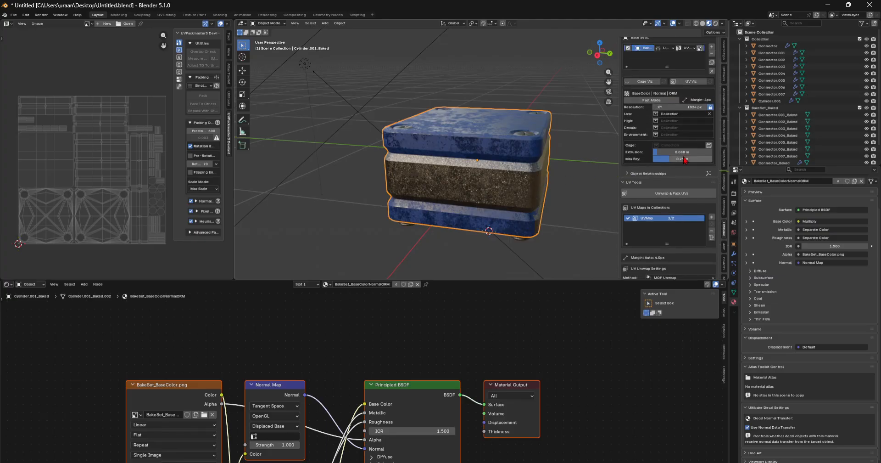
{"action": "left_click", "coordinate": [88, 23]}
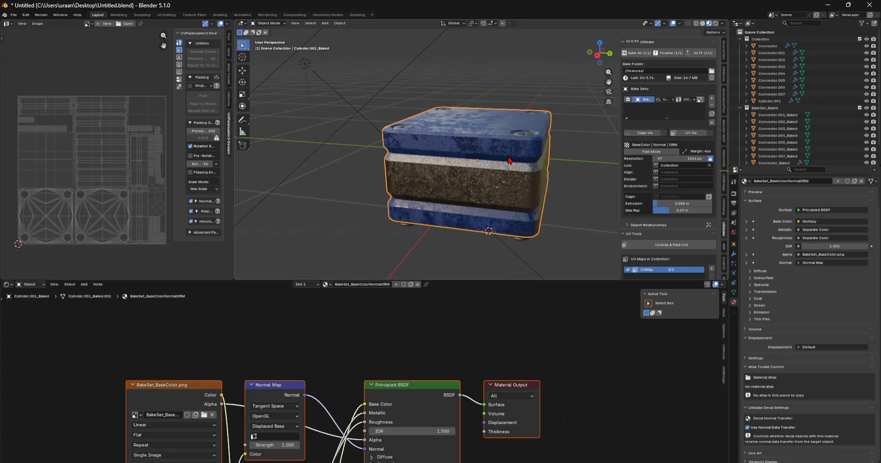
- Turn the texel density visualization back on with both textured boxes in view
{"action": "scroll", "coordinate": [509, 160], "scroll_direction": "down", "scroll_amount": 3}
{"action": "scroll", "coordinate": [687, 224], "scroll_direction": "down", "scroll_amount": 8}
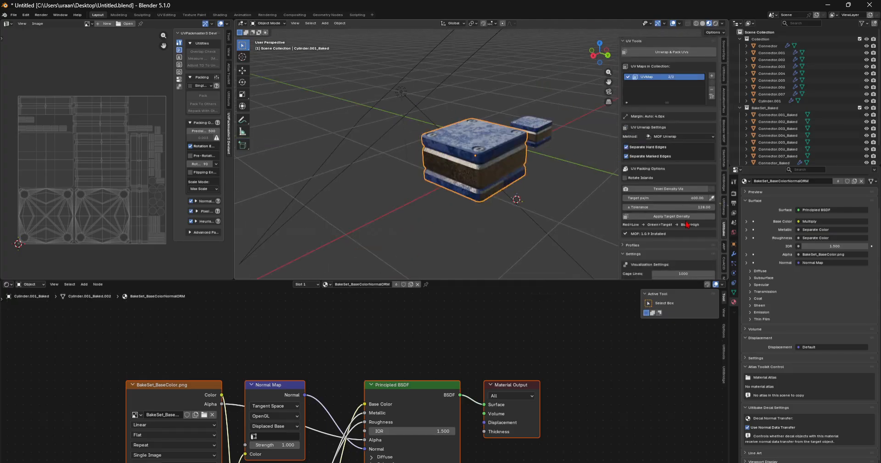
{"action": "left_click", "coordinate": [684, 189]}
{"action": "scroll", "coordinate": [573, 170], "scroll_direction": "up", "scroll_amount": 5}
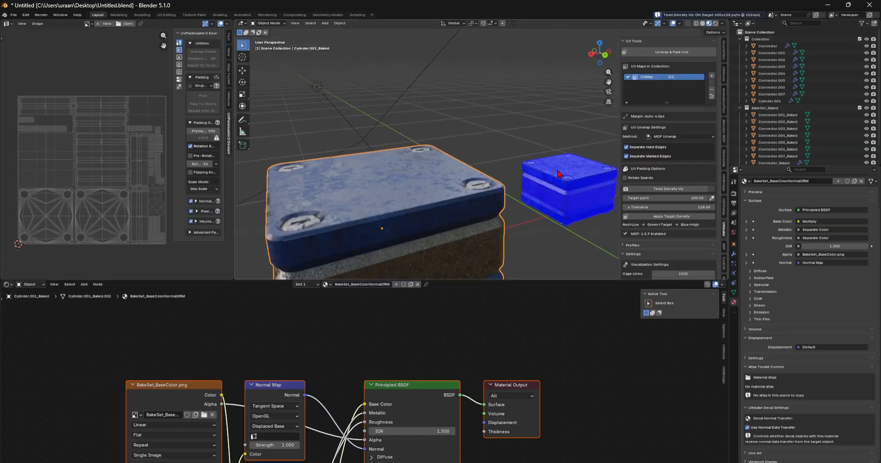
- Select the small box together with all of its connectors
{"action": "middle_click_drag", "start_coordinate": [557, 171], "coordinate": [417, 164]}
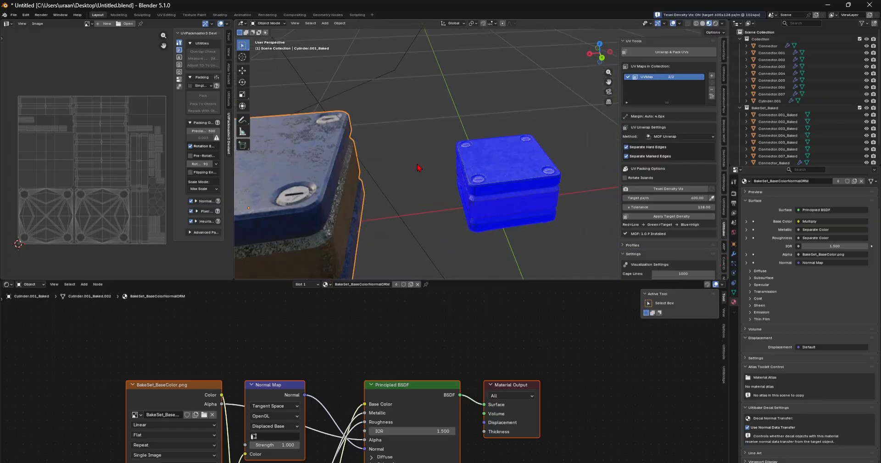
{"action": "scroll", "coordinate": [478, 147], "scroll_direction": "down", "scroll_amount": 1}
{"action": "left_click_drag", "start_coordinate": [565, 207], "coordinate": [442, 108]}
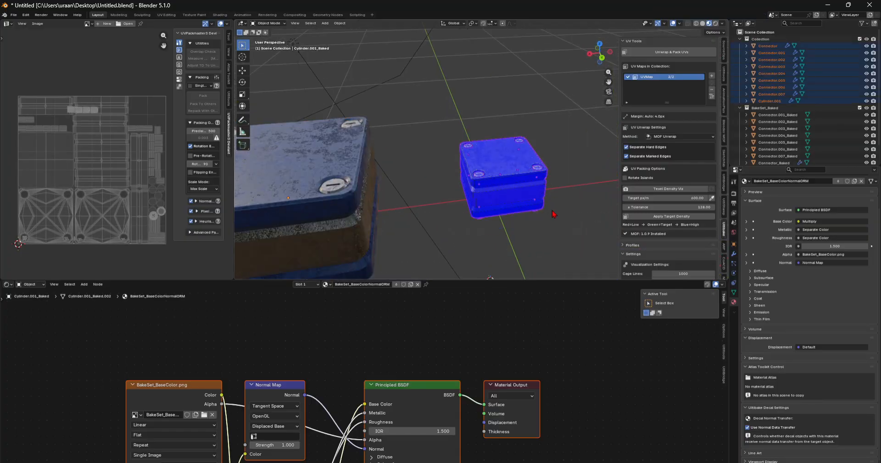
{"action": "middle_click_drag", "start_coordinate": [554, 214], "coordinate": [568, 207]}
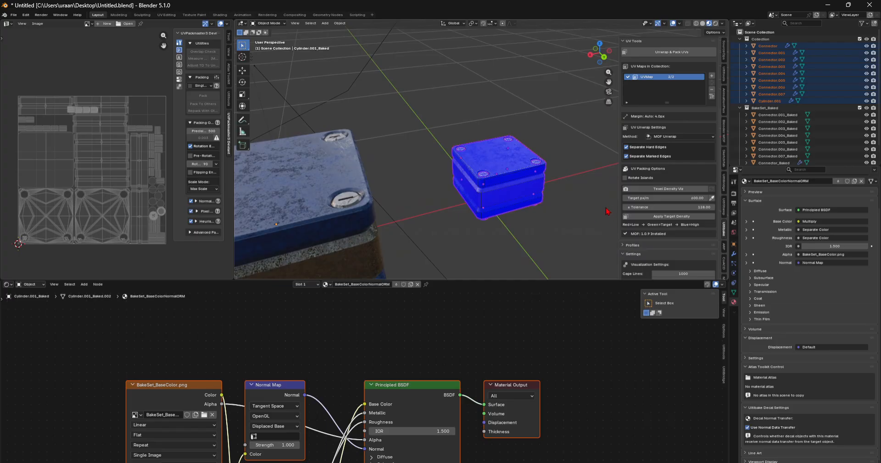